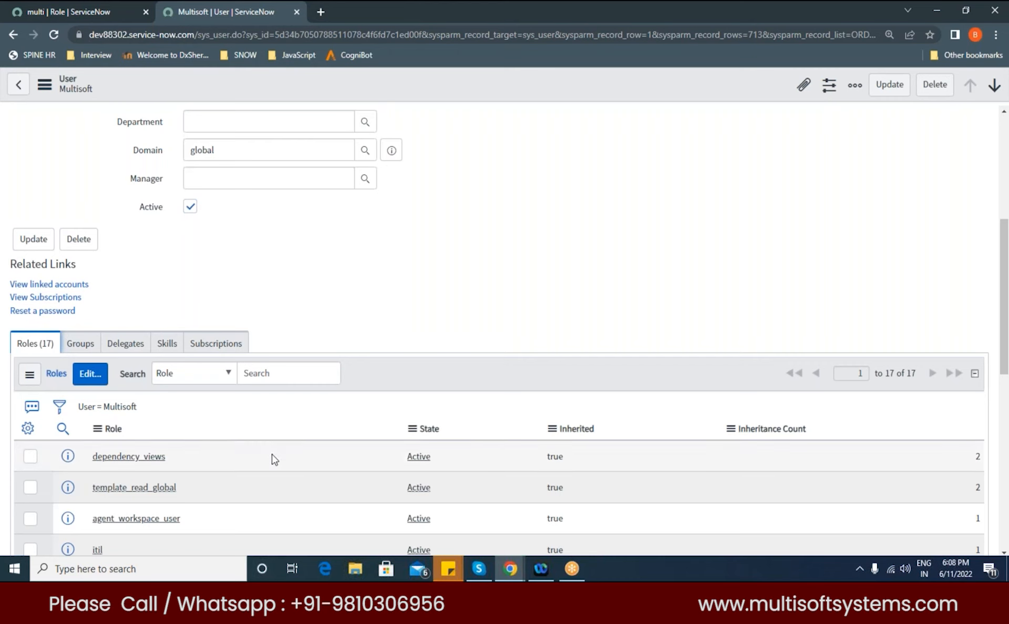
# - Compare the Multisoft user's assigned and inherited roles with the roles contained in the multi role
pyautogui.scroll(-6, 273, 460)
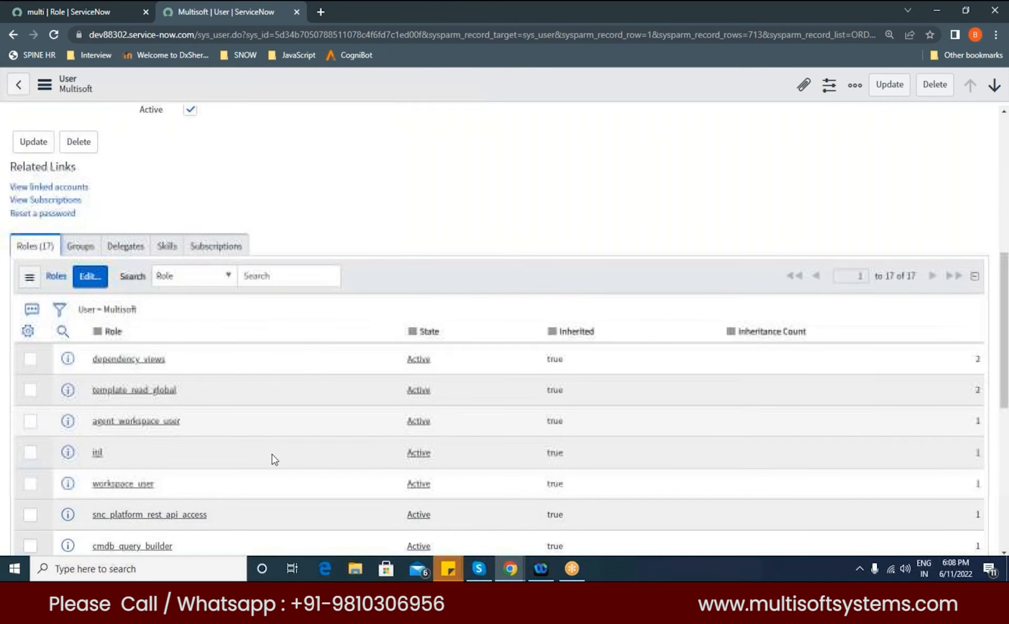
pyautogui.click(93, 8)
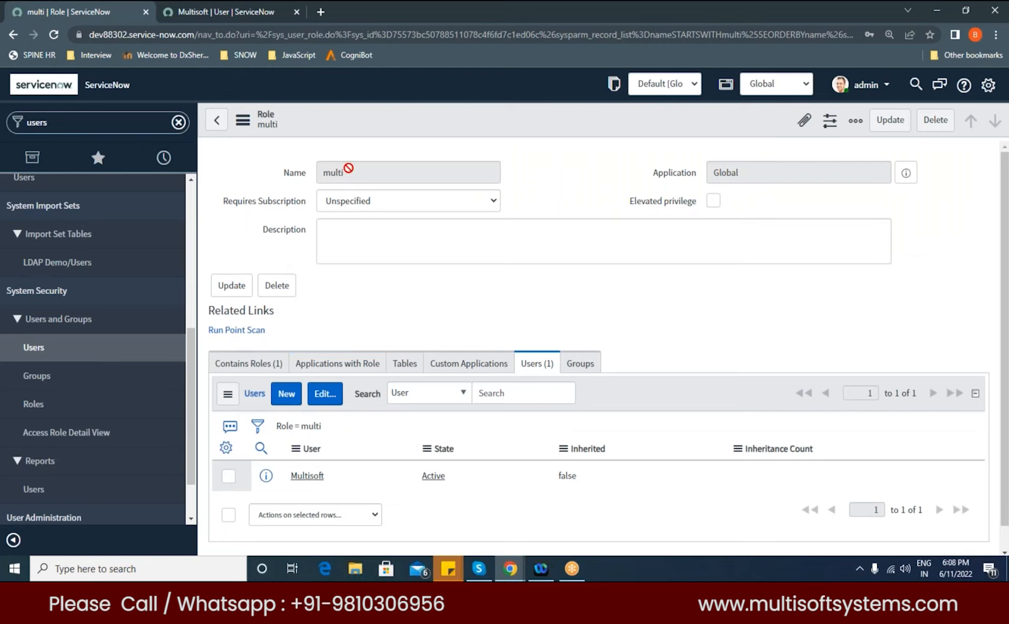
pyautogui.click(250, 367)
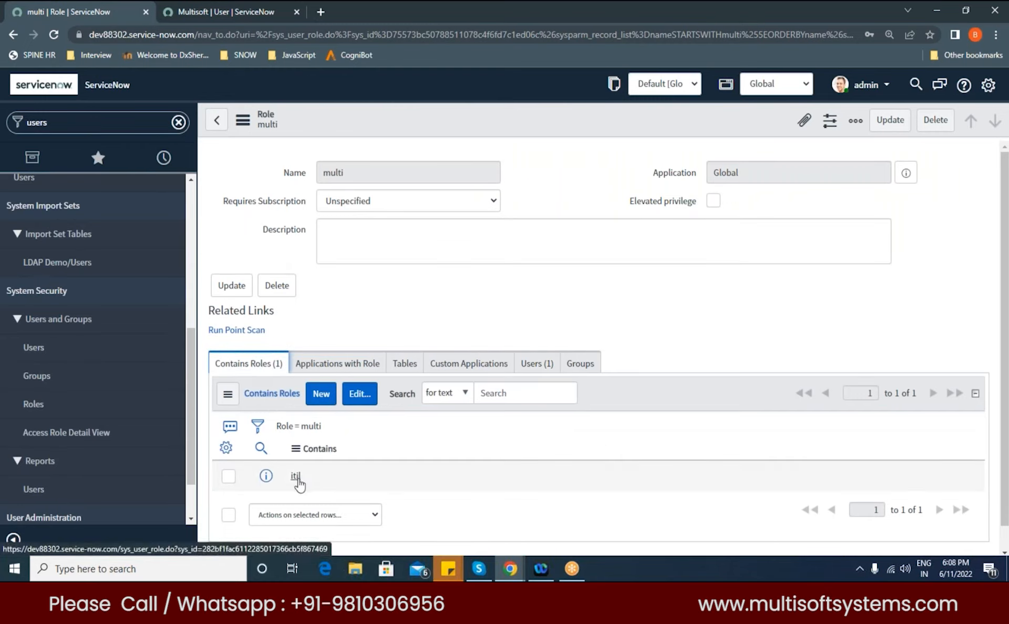
pyautogui.click(231, 12)
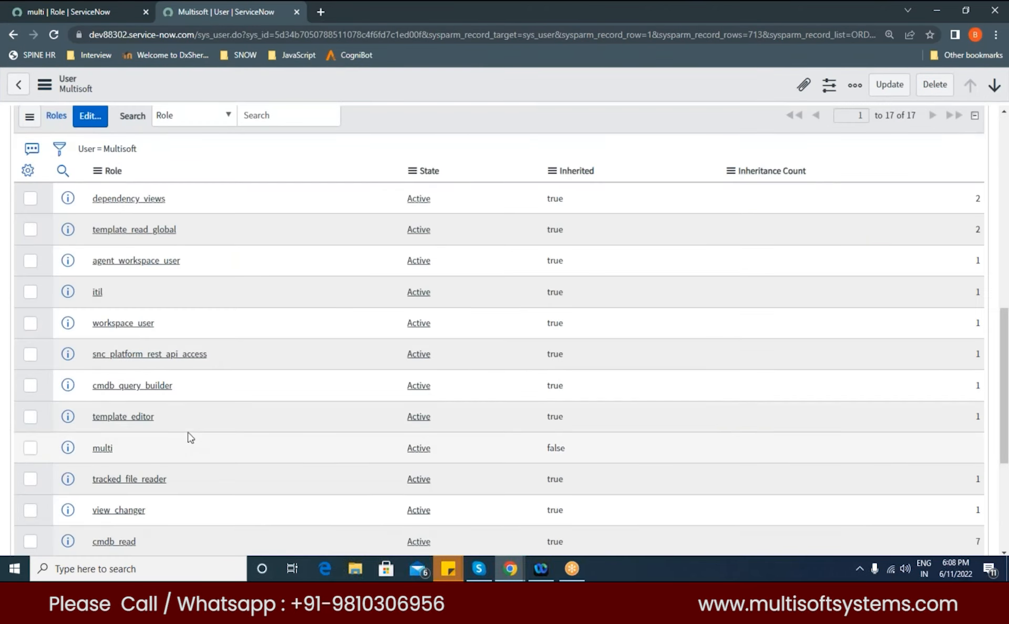
pyautogui.scroll(-1, 187, 408)
pyautogui.scroll(-4, 187, 409)
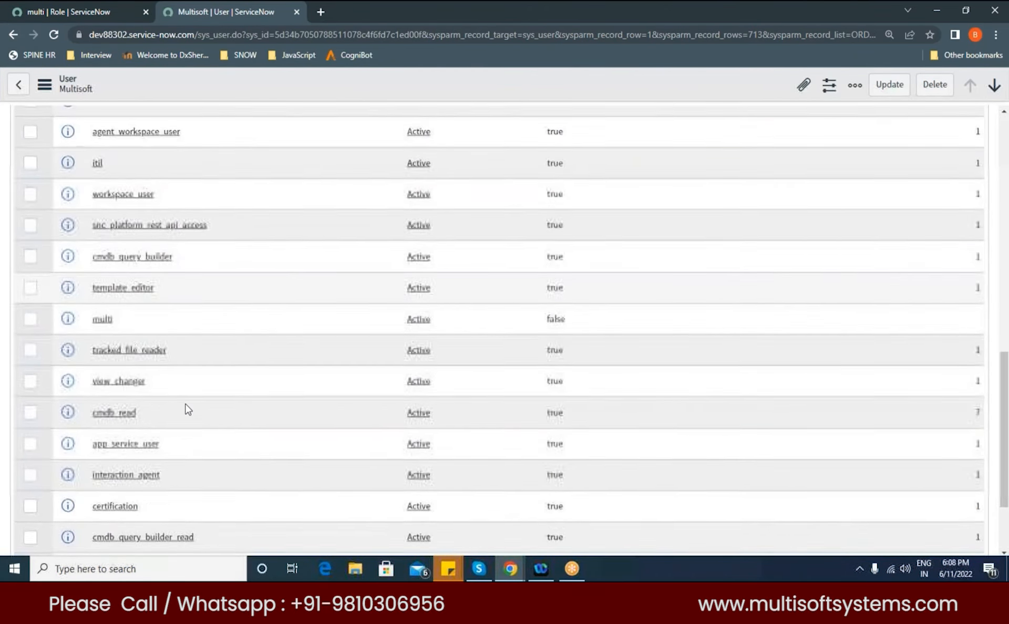
pyautogui.scroll(7, 188, 409)
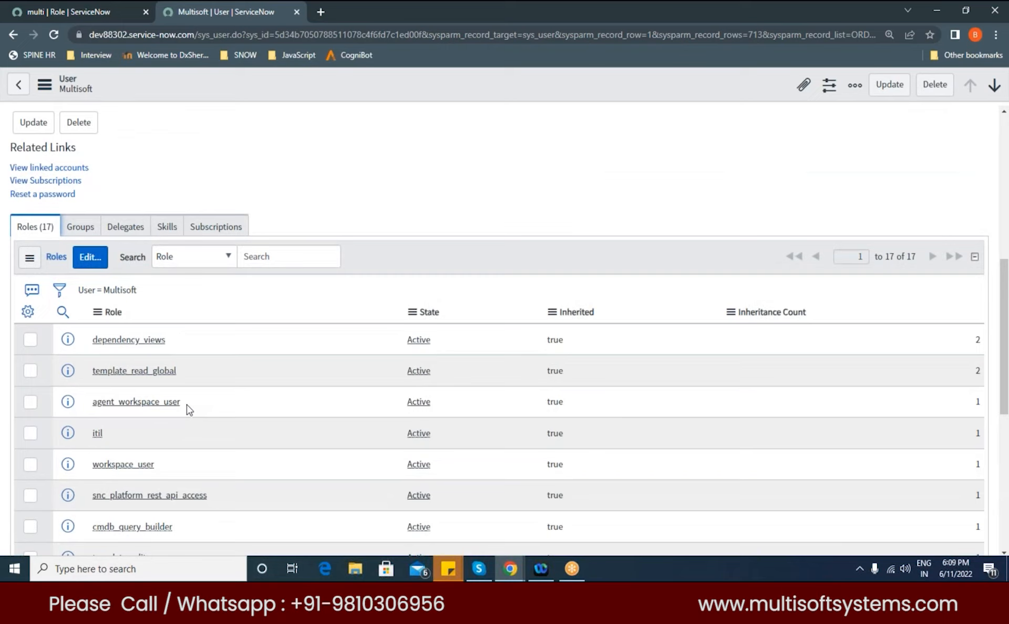
pyautogui.scroll(8, 281, 373)
pyautogui.scroll(-5, 281, 376)
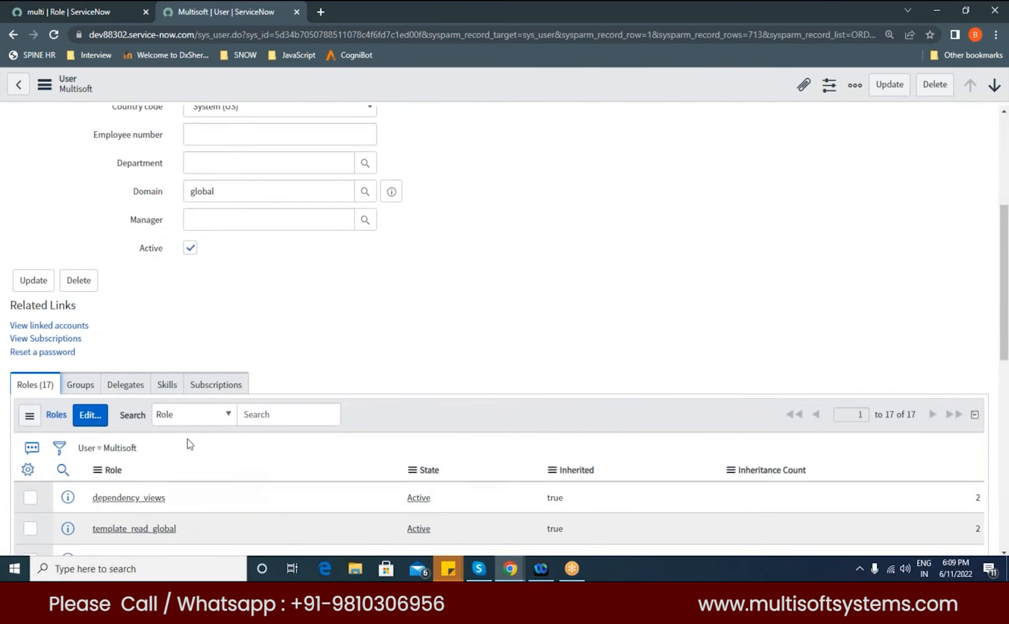
# - Check the Multisoft user's directly assigned roles in the role editor against the multi role, and close the user's page
pyautogui.click(90, 419)
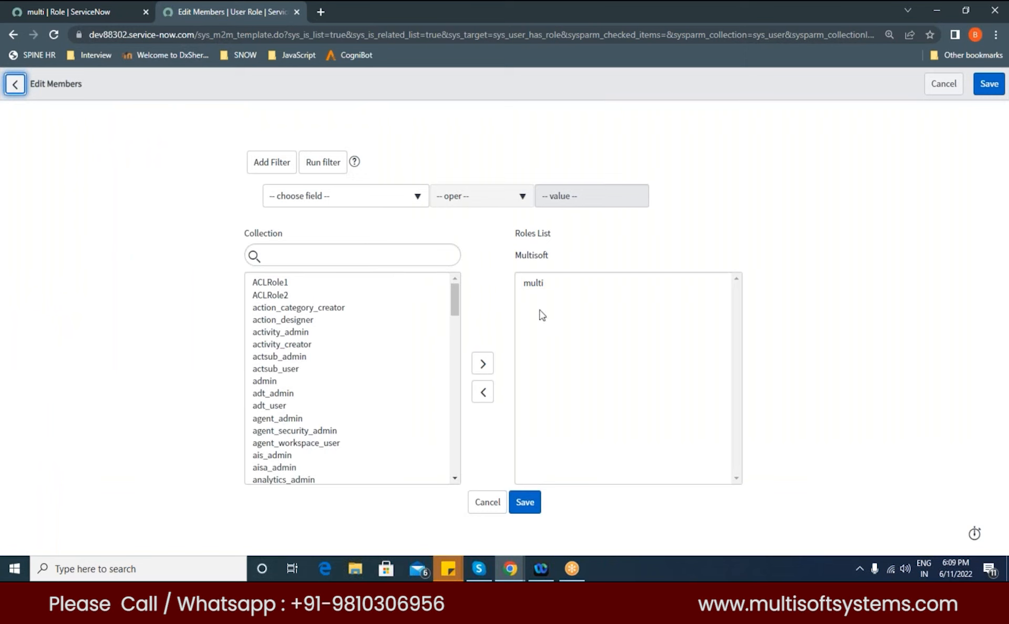
pyautogui.click(46, 6)
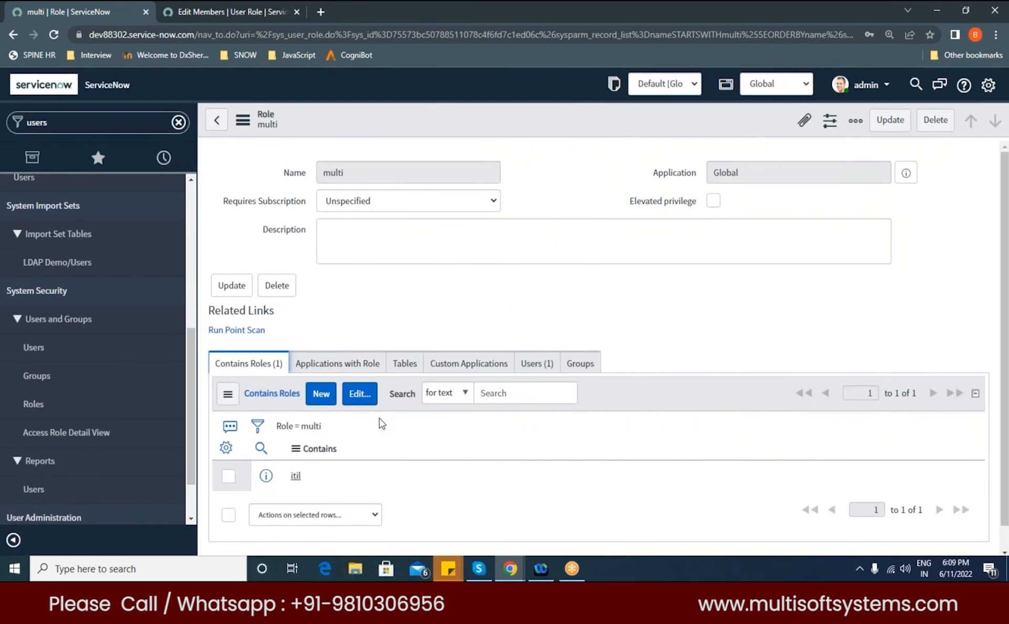
pyautogui.click(232, 14)
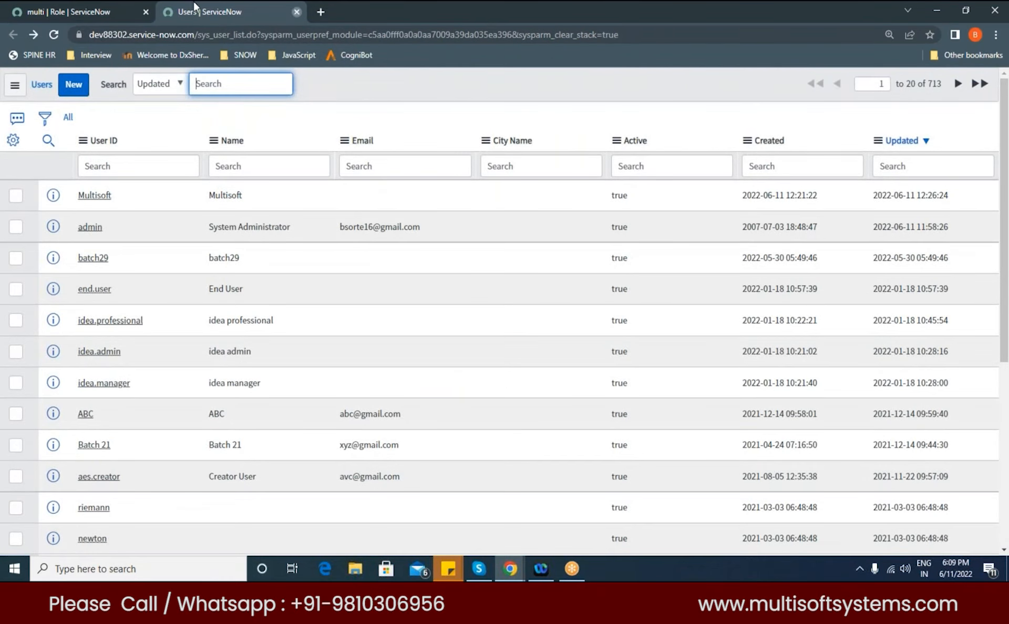
pyautogui.click(296, 11)
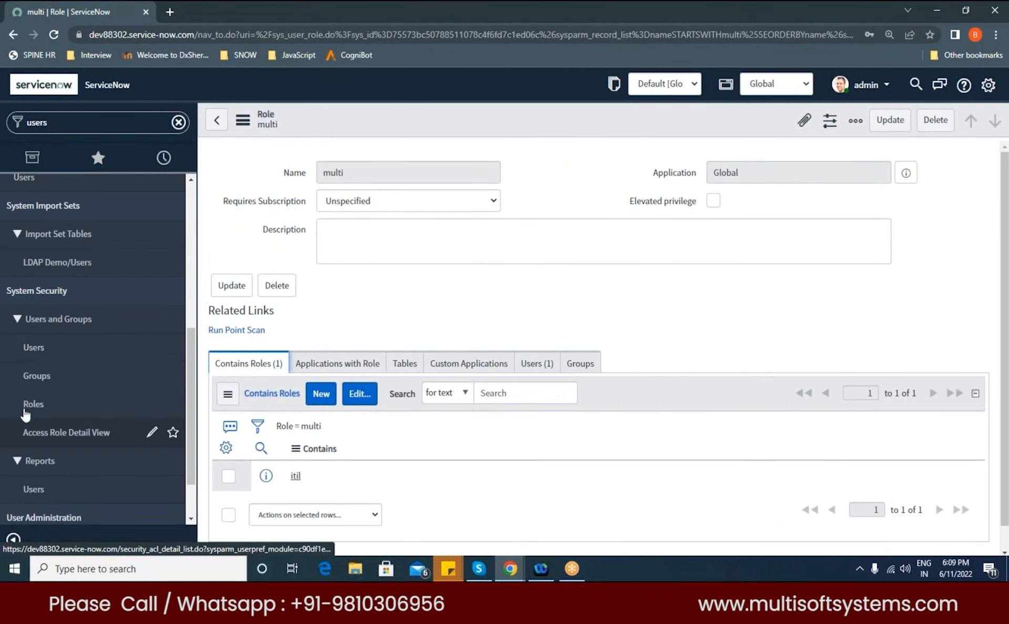
# - Start a new group record from the system security groups list
pyautogui.click(43, 383)
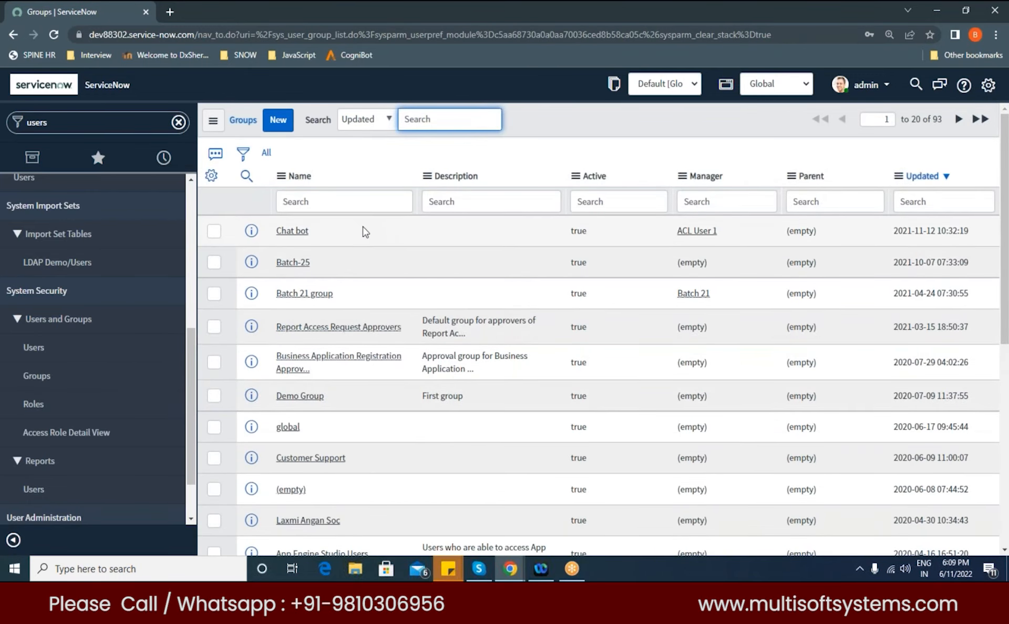
pyautogui.click(279, 121)
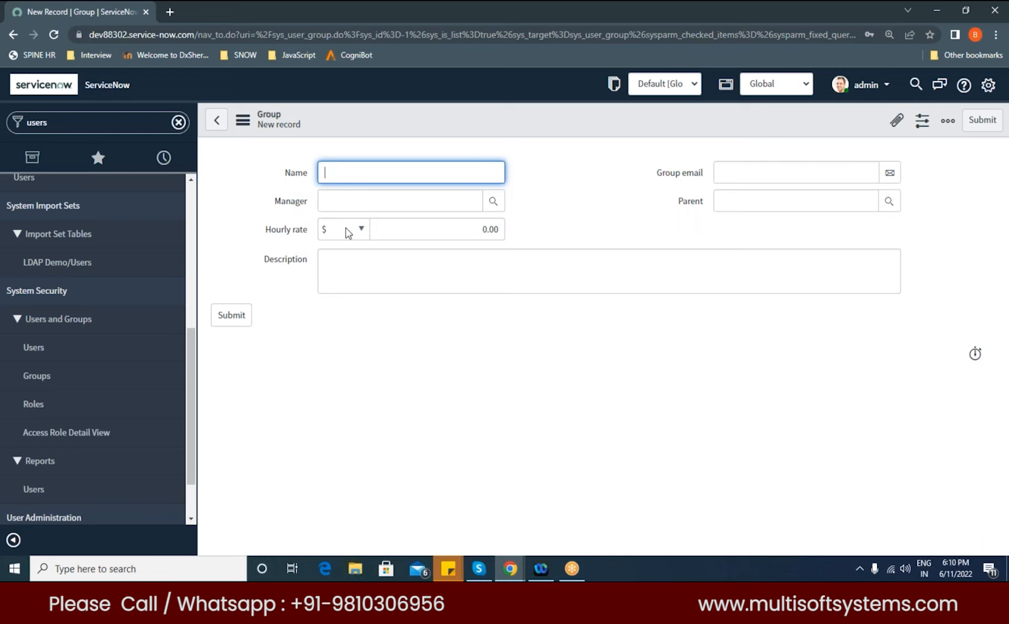
# - Examine the new group's hourly rate currencies, group email field and the groups available as parent without choosing any
pyautogui.click(362, 230)
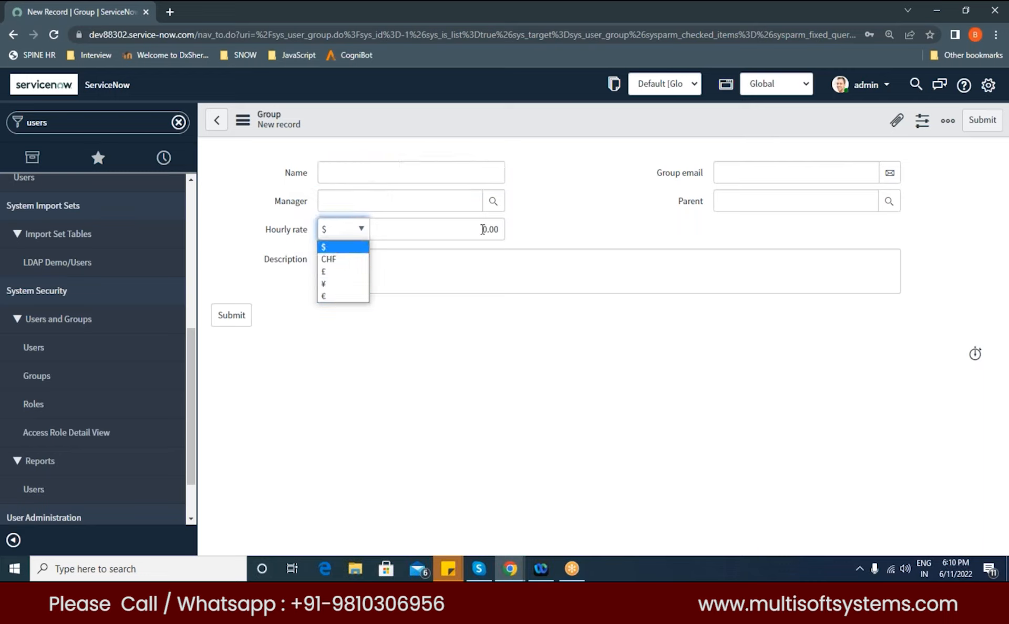
pyautogui.press('Tab')
pyautogui.click(535, 222)
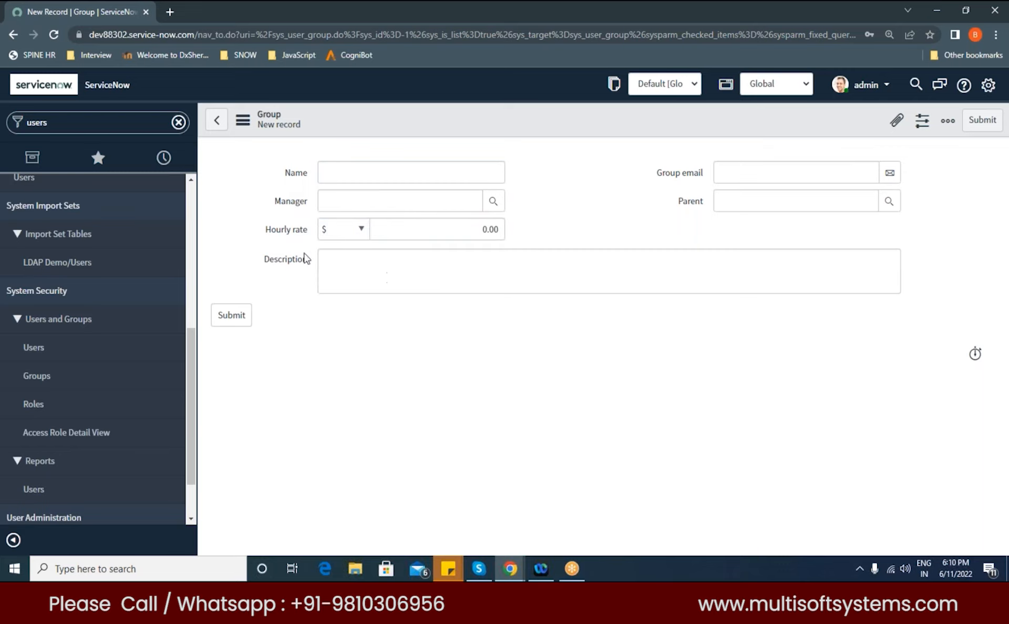
pyautogui.click(788, 173)
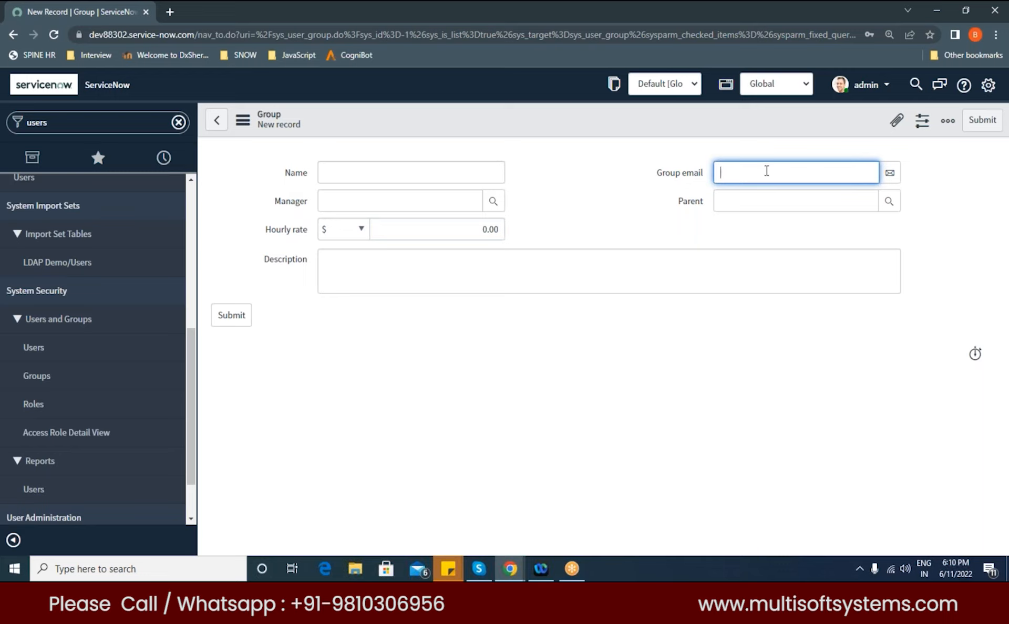
pyautogui.click(685, 222)
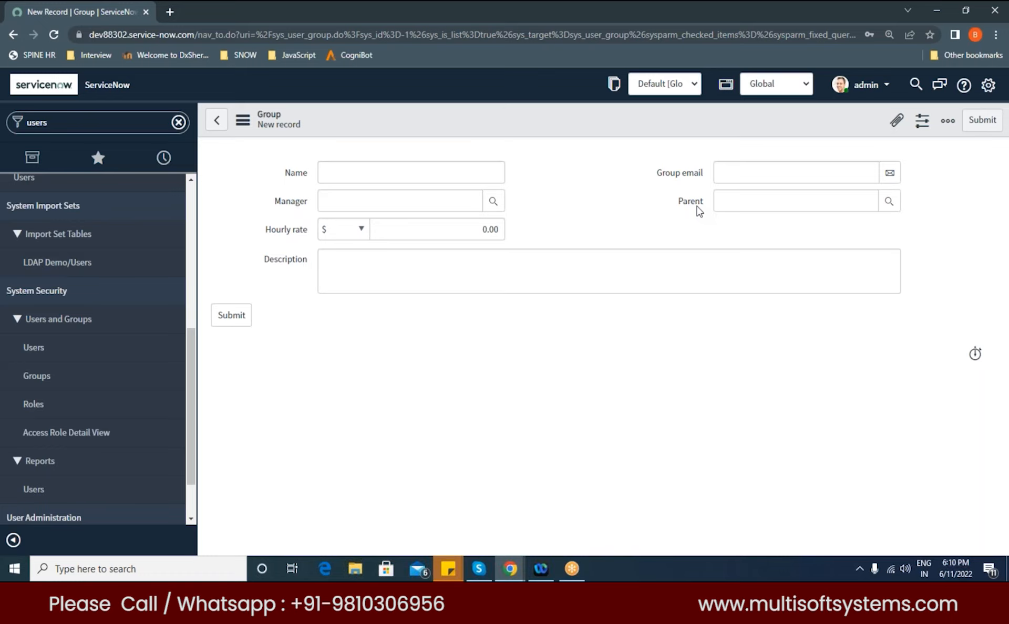
pyautogui.click(889, 203)
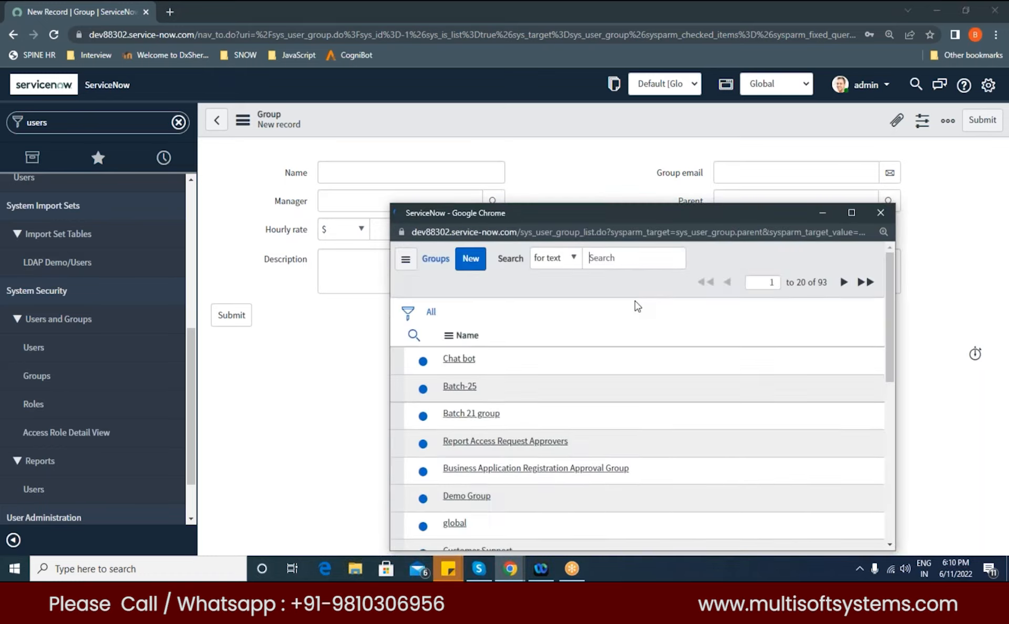
pyautogui.scroll(-8, 500, 423)
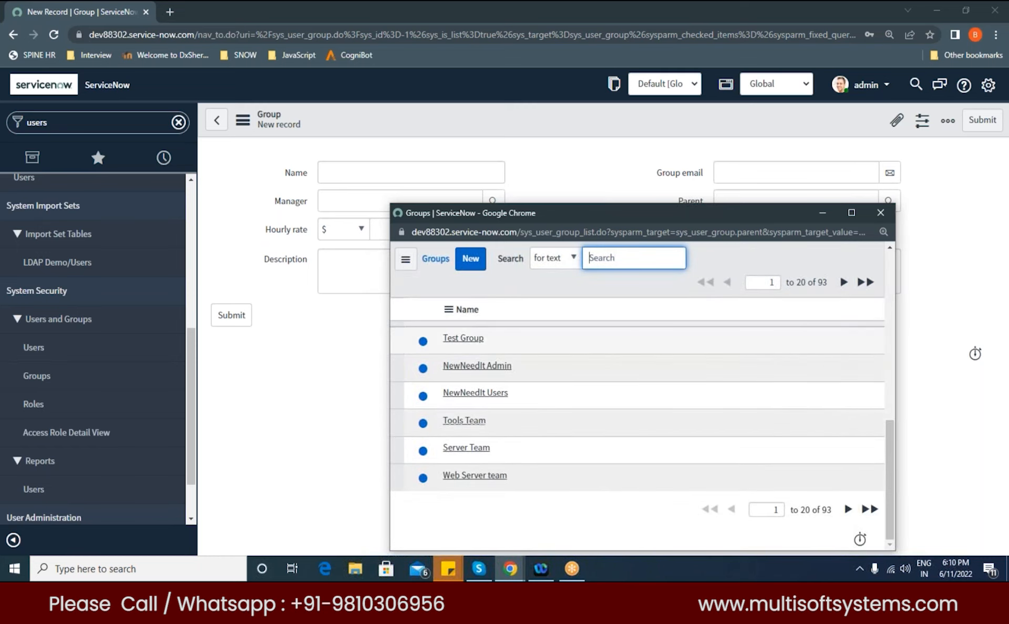
pyautogui.click(881, 212)
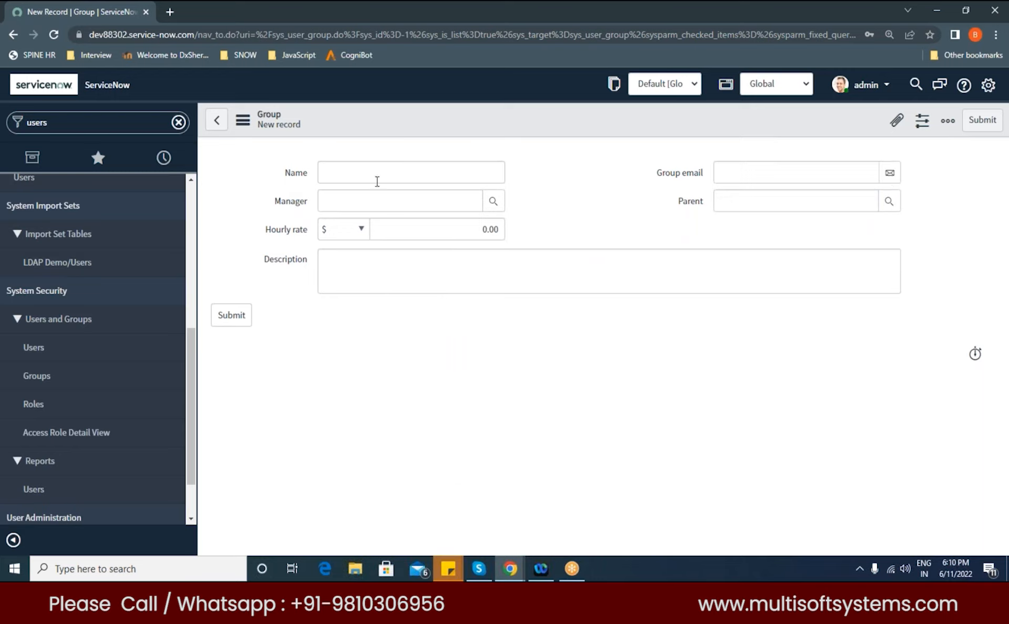
# - Name the new group Multisoft and save the record while staying on its form
pyautogui.click(381, 166)
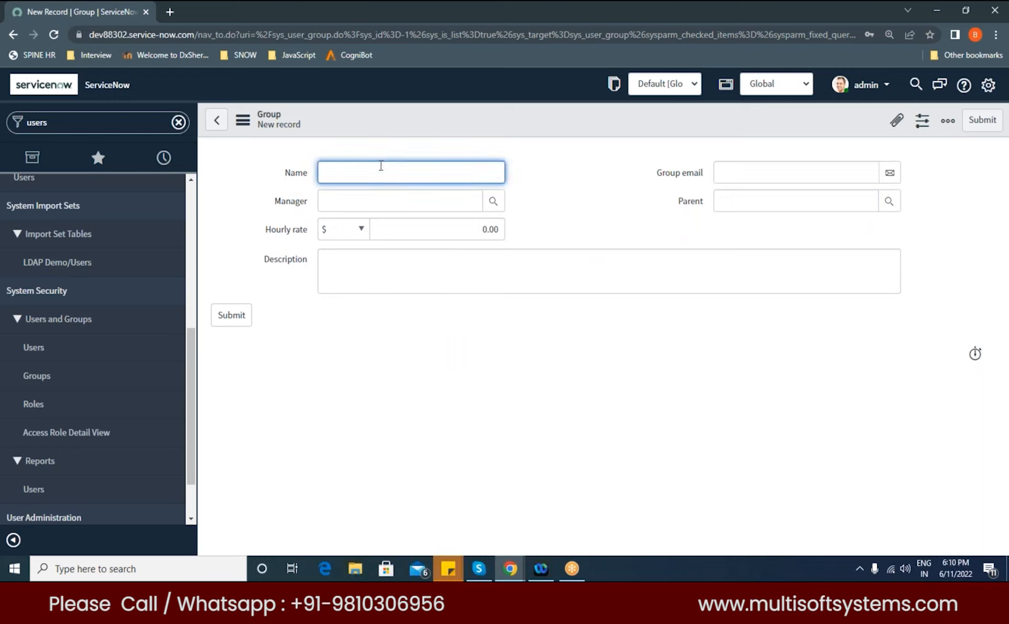
pyautogui.write('Mu')
pyautogui.write('ltisoft')
pyautogui.click(485, 399)
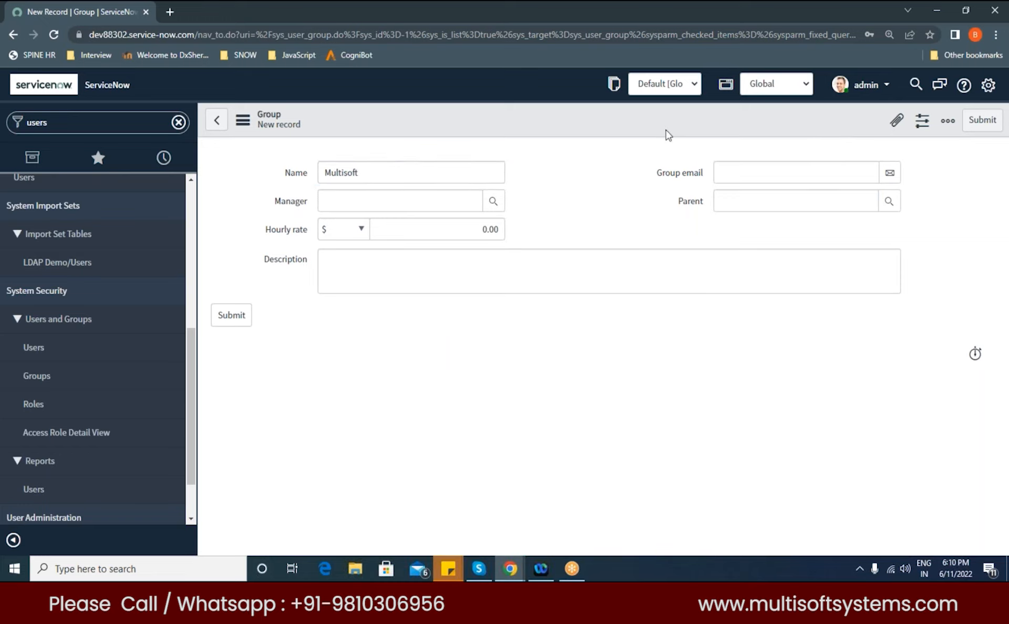
pyautogui.rightClick(445, 122)
pyautogui.click(450, 124)
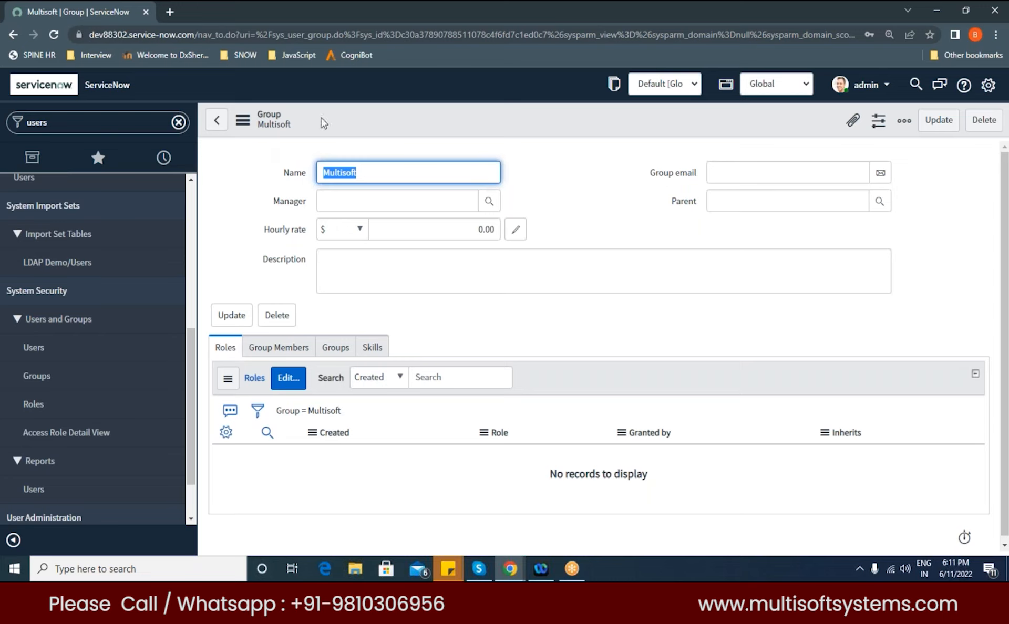
# - Look through the Multisoft group's related lists of group members, child groups and skills
pyautogui.click(278, 353)
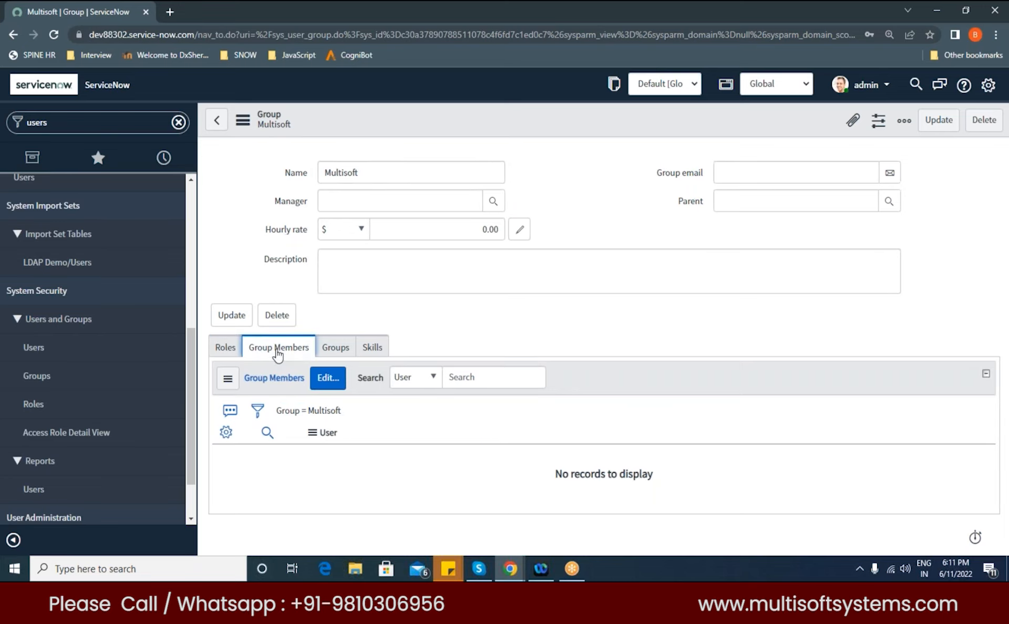
pyautogui.click(335, 349)
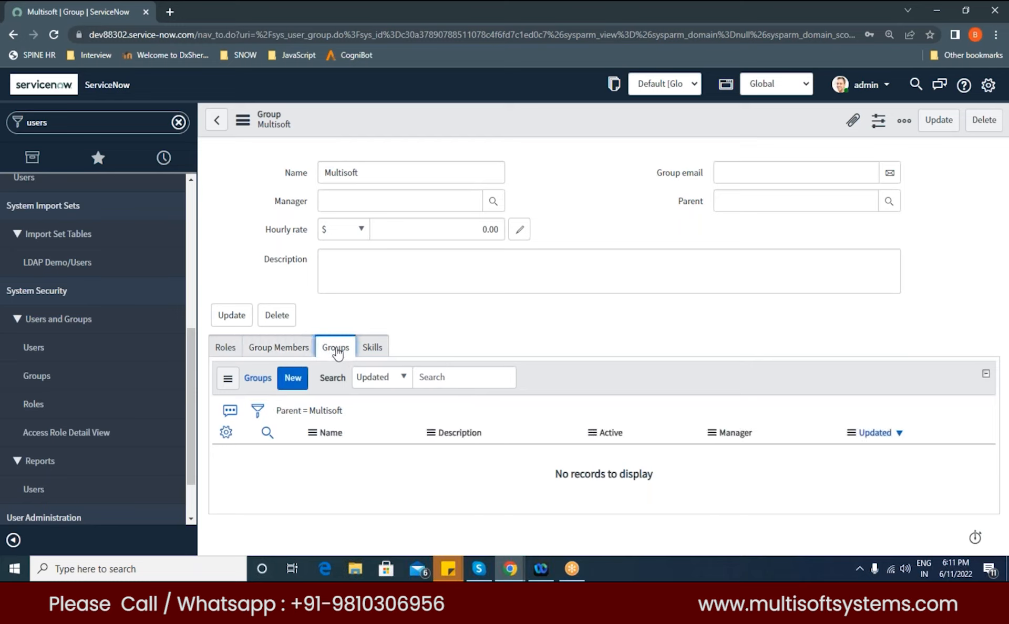
pyautogui.click(372, 348)
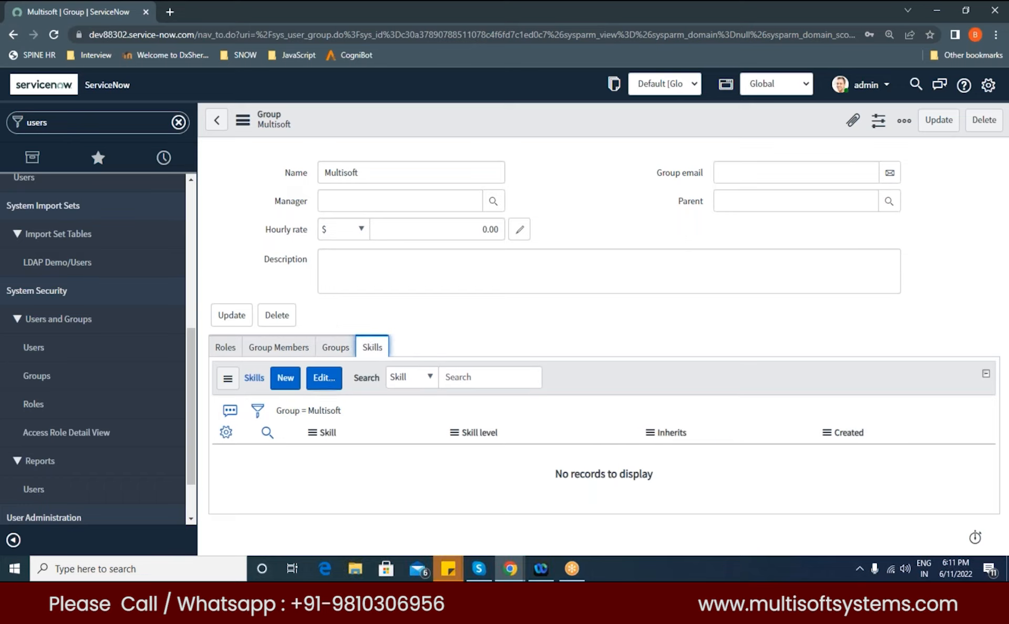
pyautogui.click(331, 353)
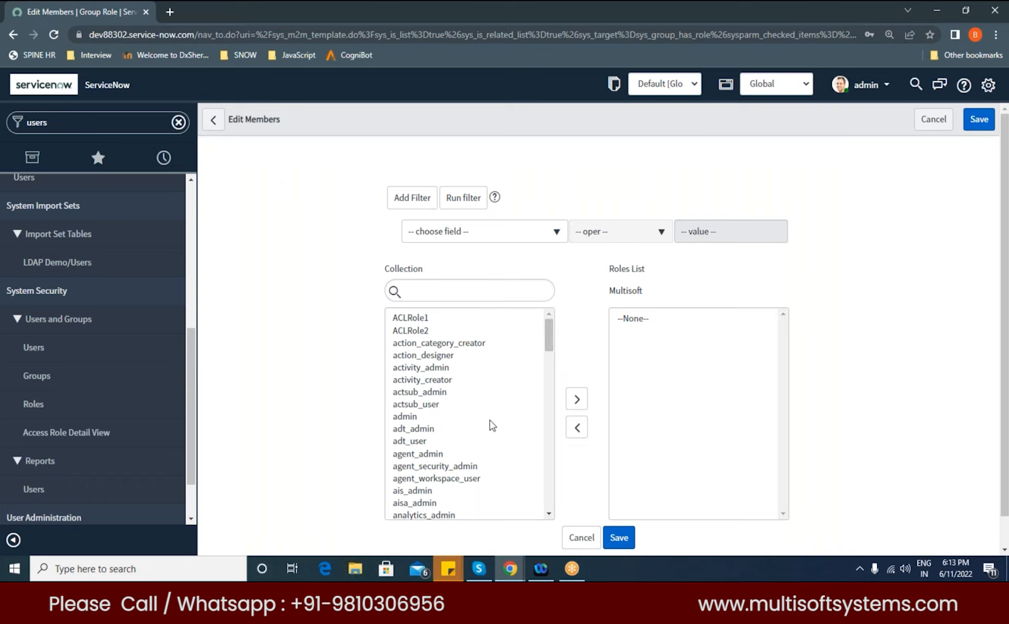
# - Add the cmdb_read role to the Multisoft group's roles list and save it
pyautogui.scroll(-1, 493, 427)
pyautogui.scroll(-15, 442, 368)
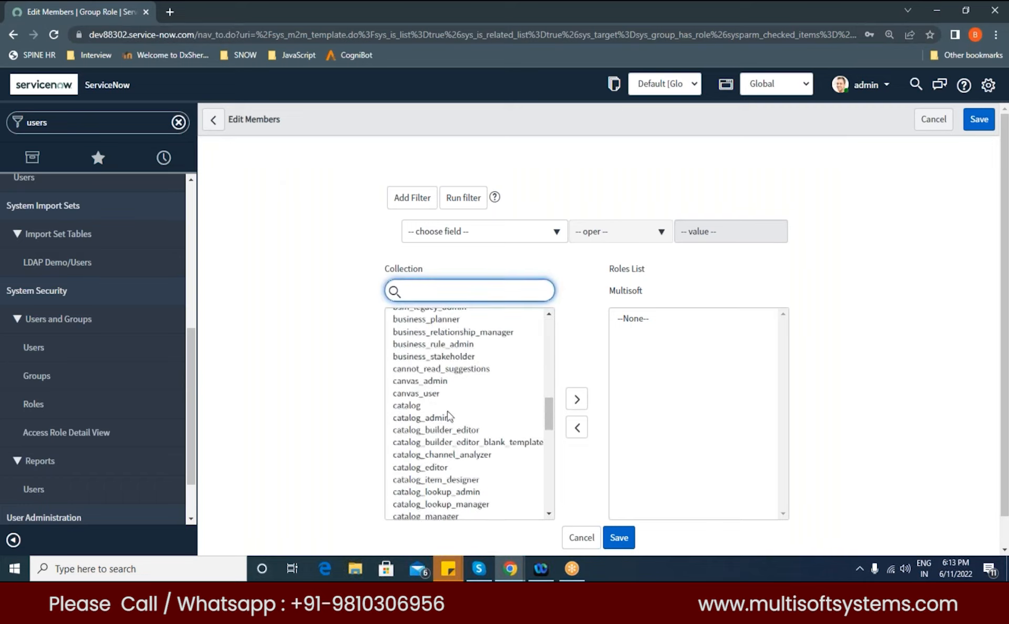
pyautogui.scroll(-15, 447, 411)
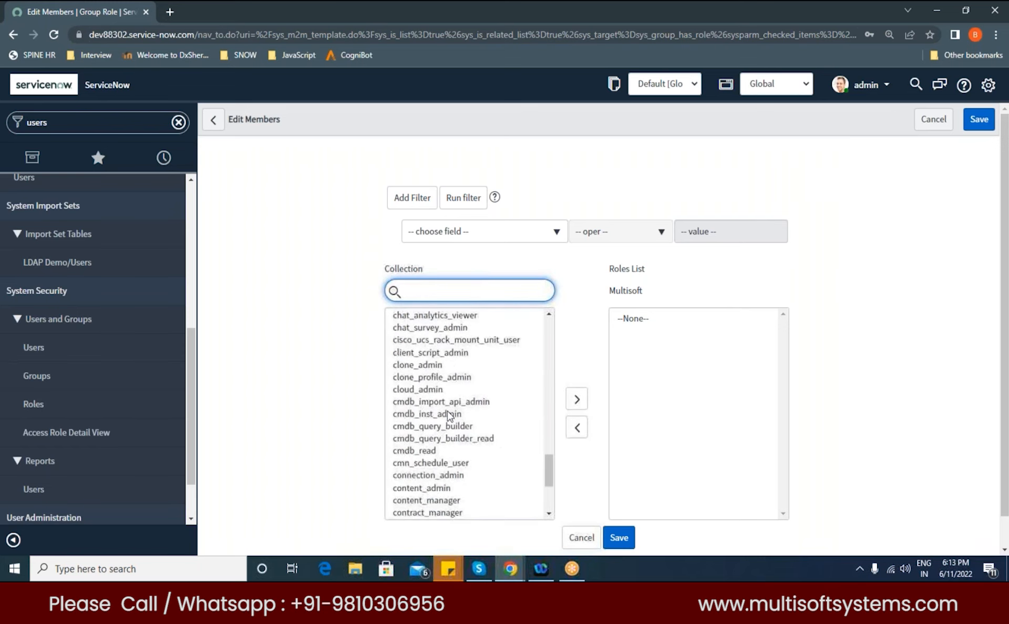
pyautogui.scroll(3, 423, 447)
pyautogui.click(420, 443)
pyautogui.doubleClick(420, 443)
pyautogui.click(978, 119)
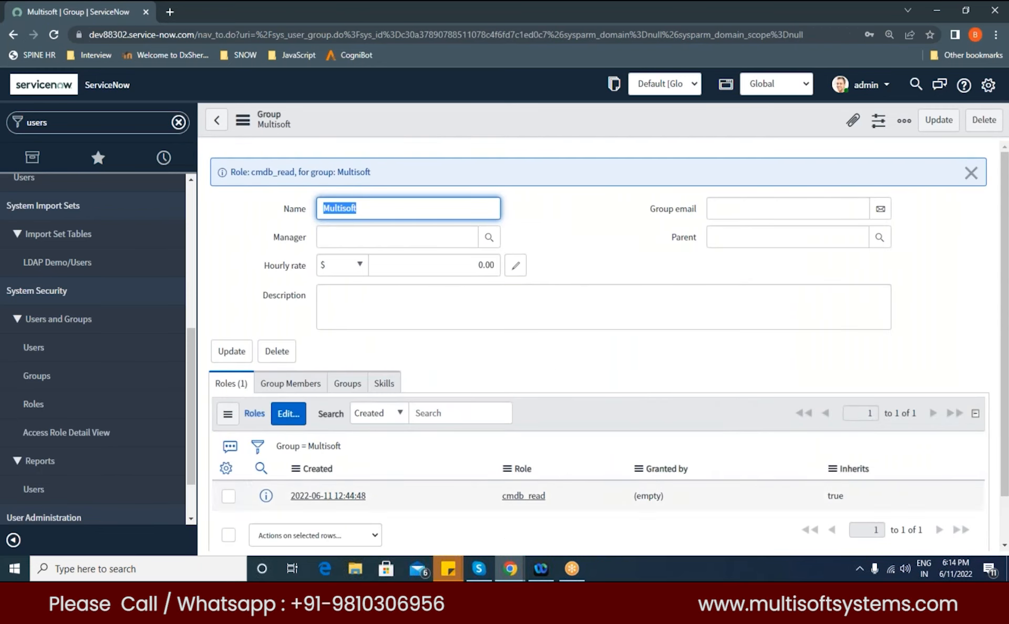
# - Add the Multisoft user to the Multisoft group's members, save, and review the group's roles and members
pyautogui.click(295, 386)
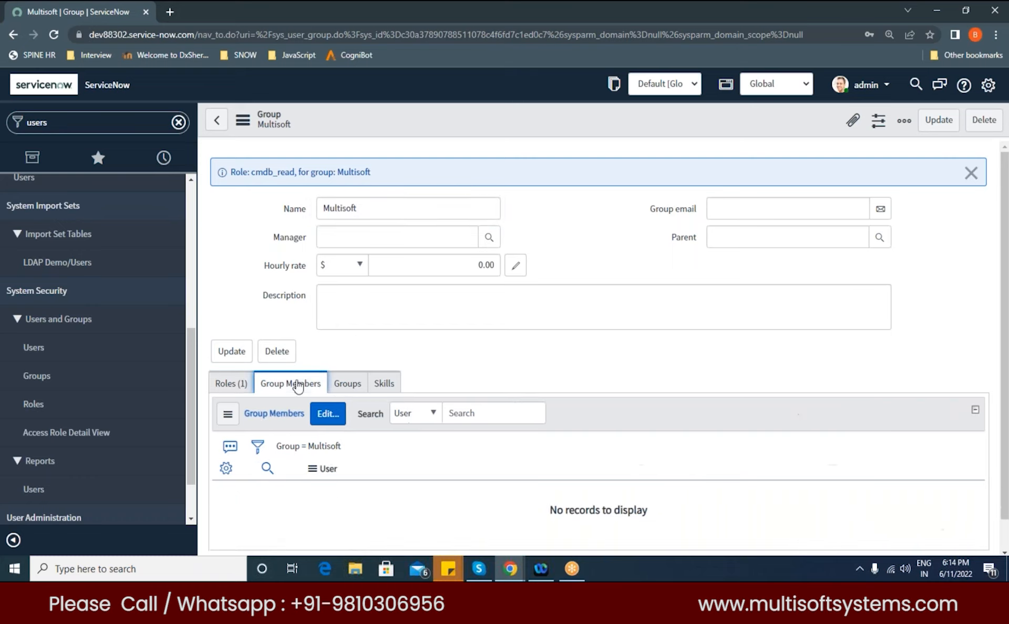
pyautogui.click(327, 414)
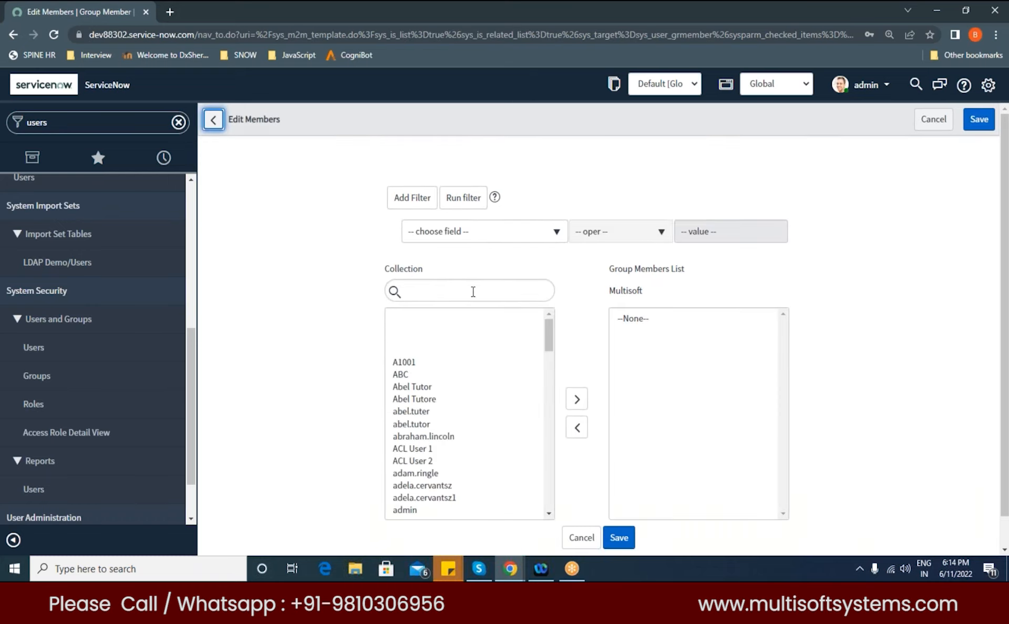
pyautogui.click(474, 292)
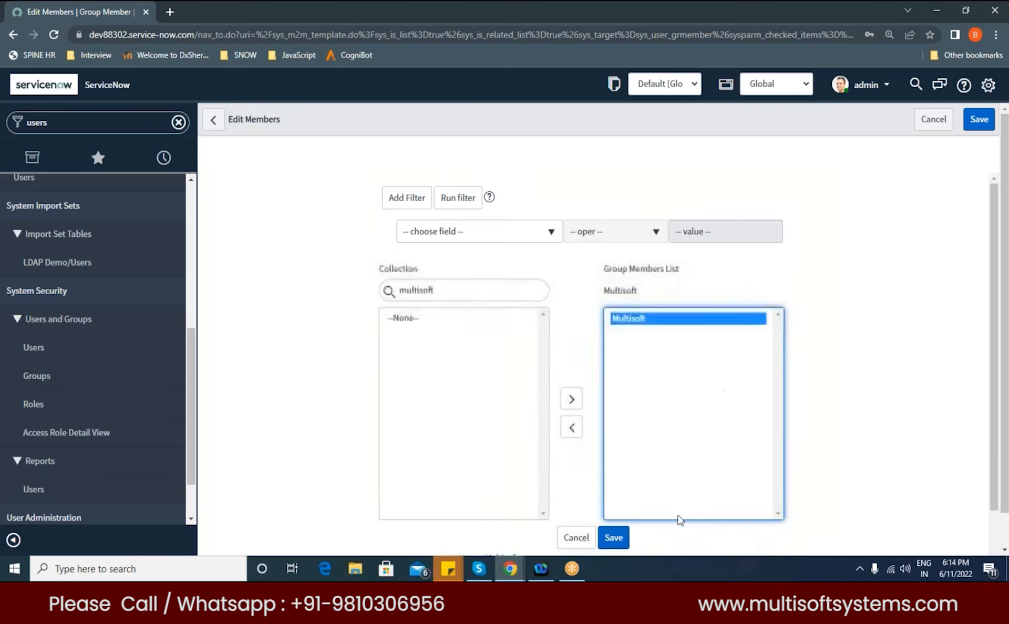
pyautogui.click(613, 538)
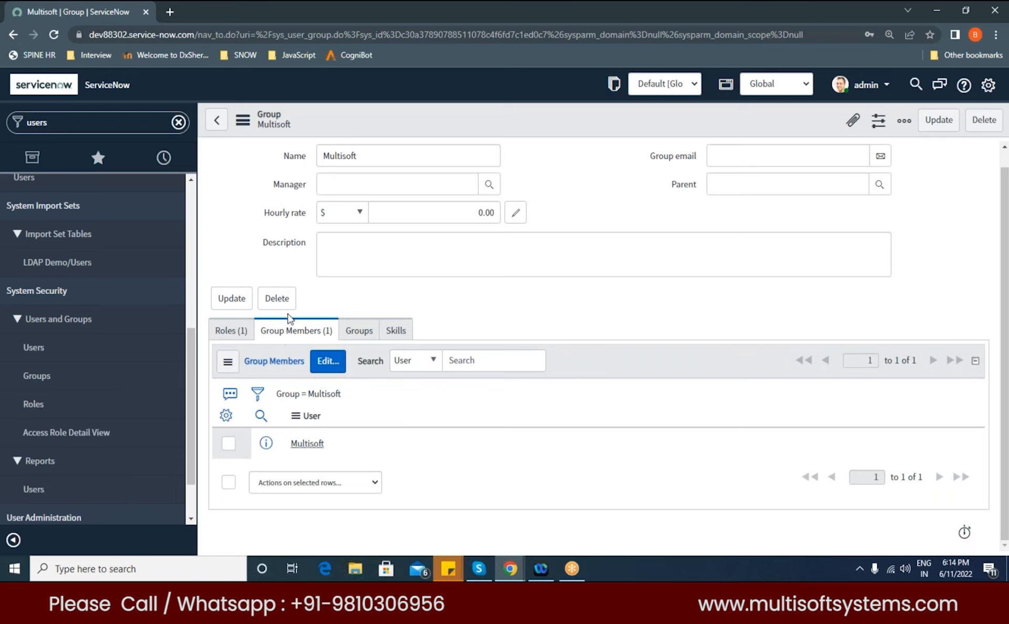
pyautogui.click(231, 332)
pyautogui.click(297, 338)
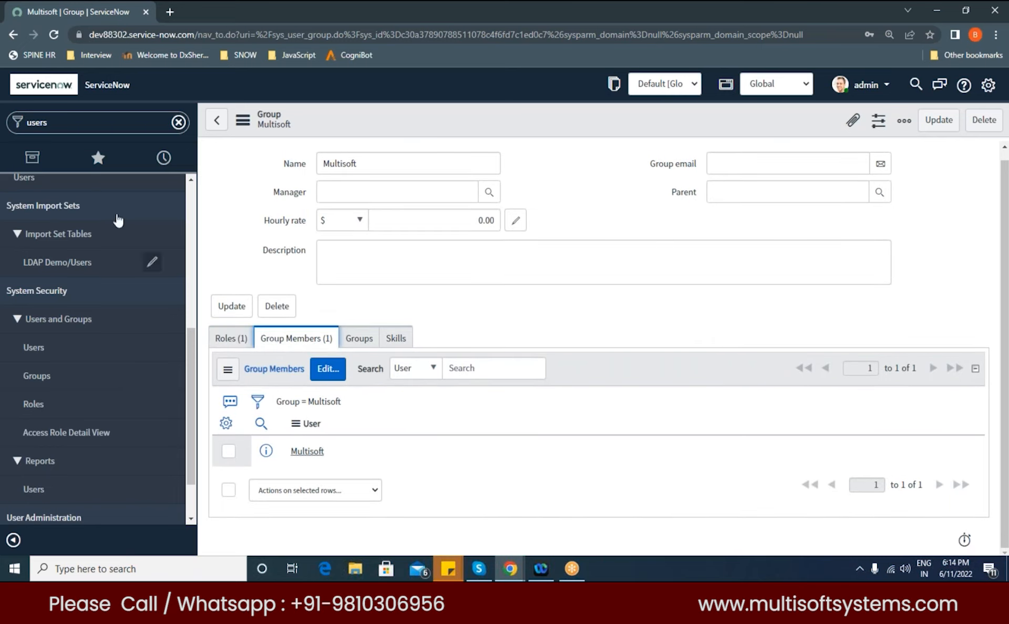
# - Open the Multisoft user record in a separate browser tab and review its group membership and name
pyautogui.rightClick(33, 347)
pyautogui.click(79, 356)
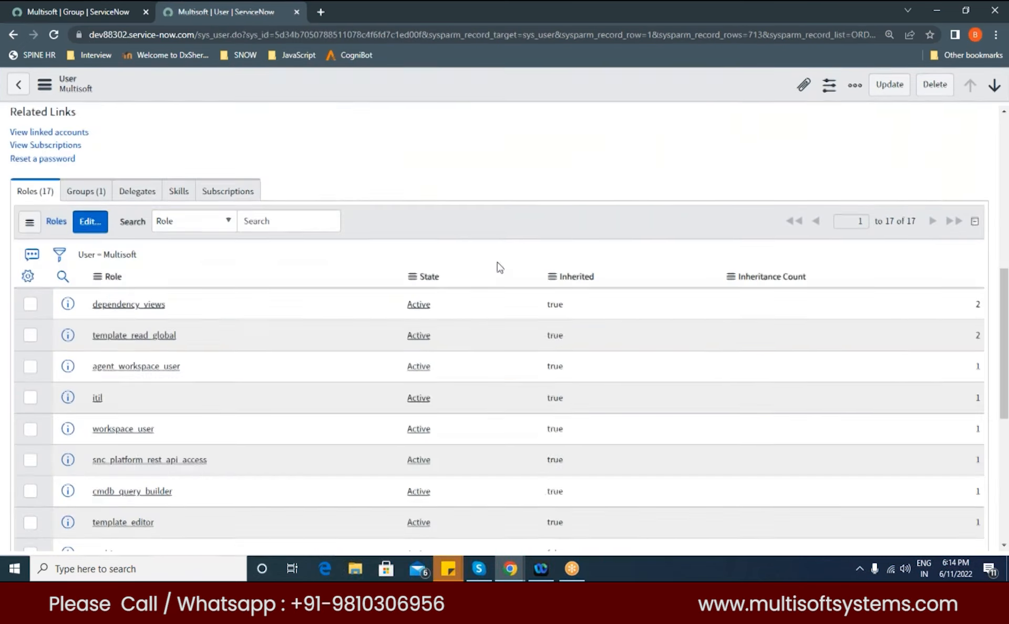
pyautogui.click(82, 193)
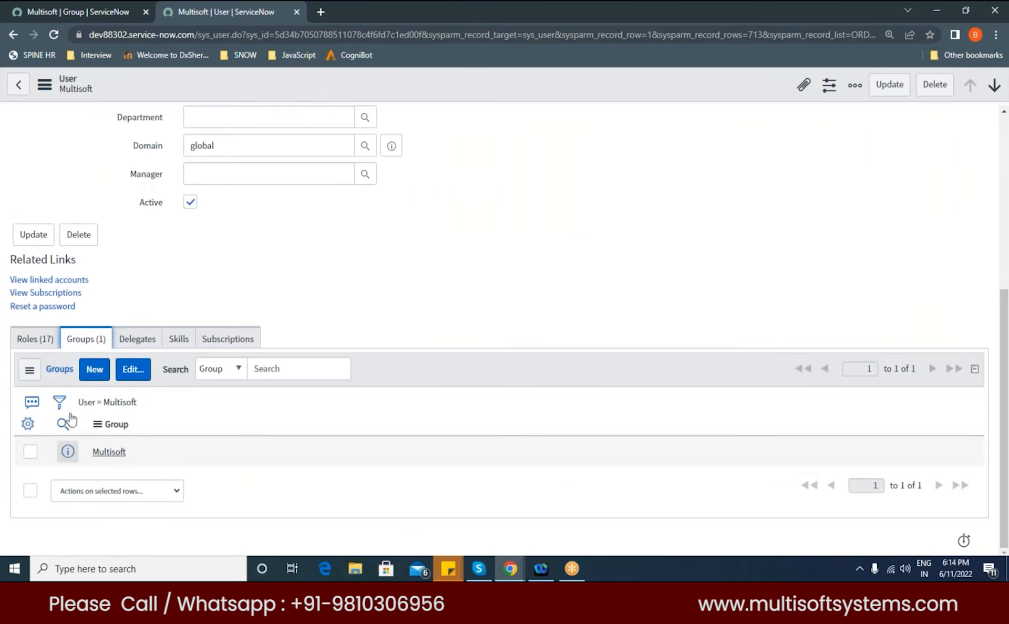
pyautogui.moveTo(131, 453); pyautogui.dragTo(83, 452)
pyautogui.scroll(6, 200, 425)
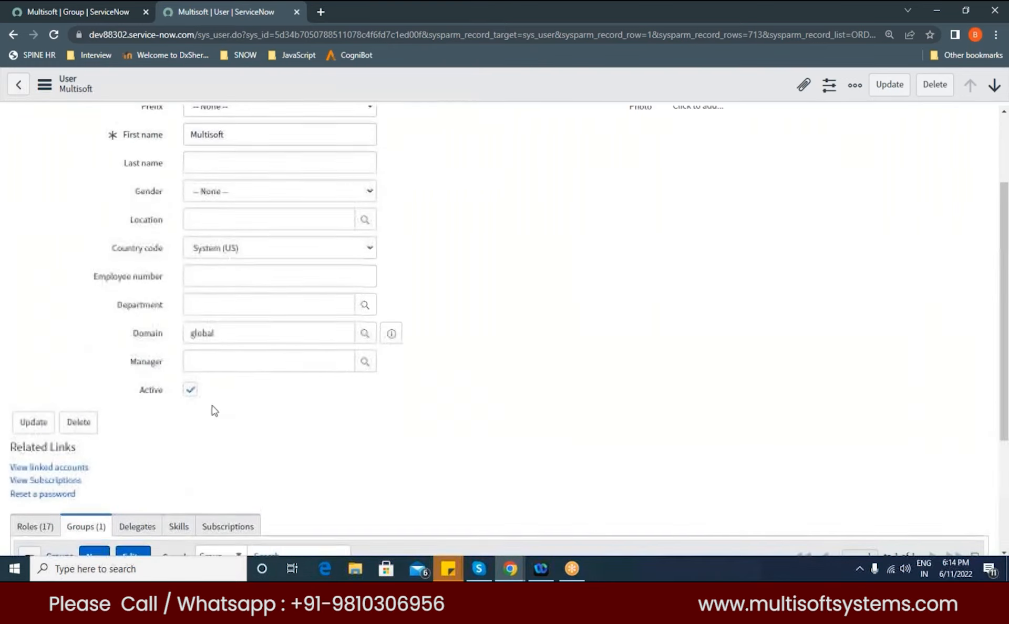
pyautogui.doubleClick(237, 137)
pyautogui.click(502, 347)
pyautogui.scroll(-5, 425, 397)
pyautogui.scroll(1, 425, 398)
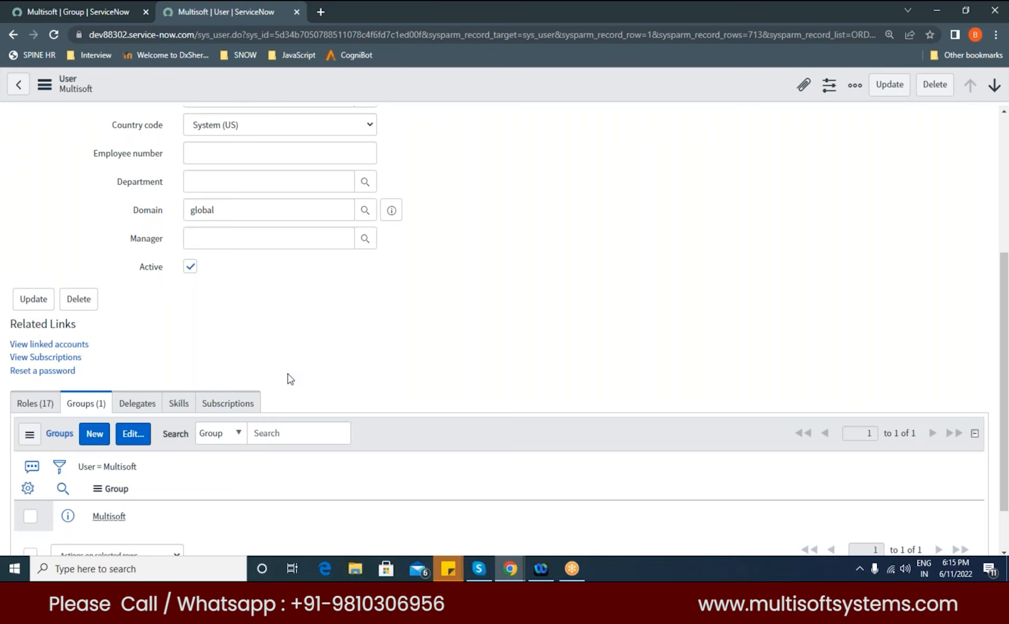
pyautogui.scroll(-2, 455, 455)
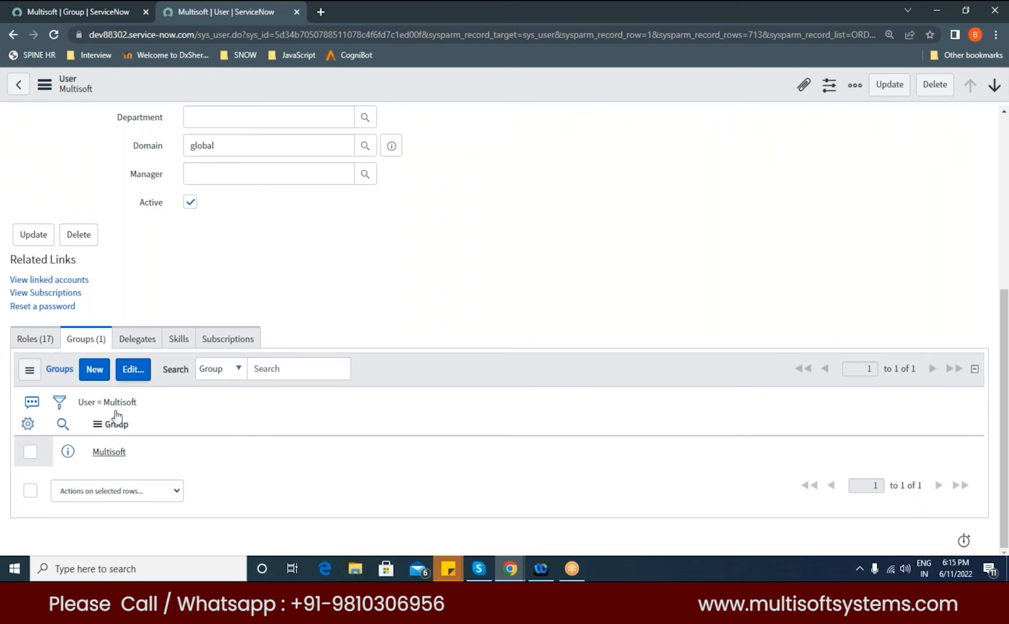
# - Return to the main tab, open a new incident form, set its category to Software and check the available subcategories
pyautogui.click(79, 11)
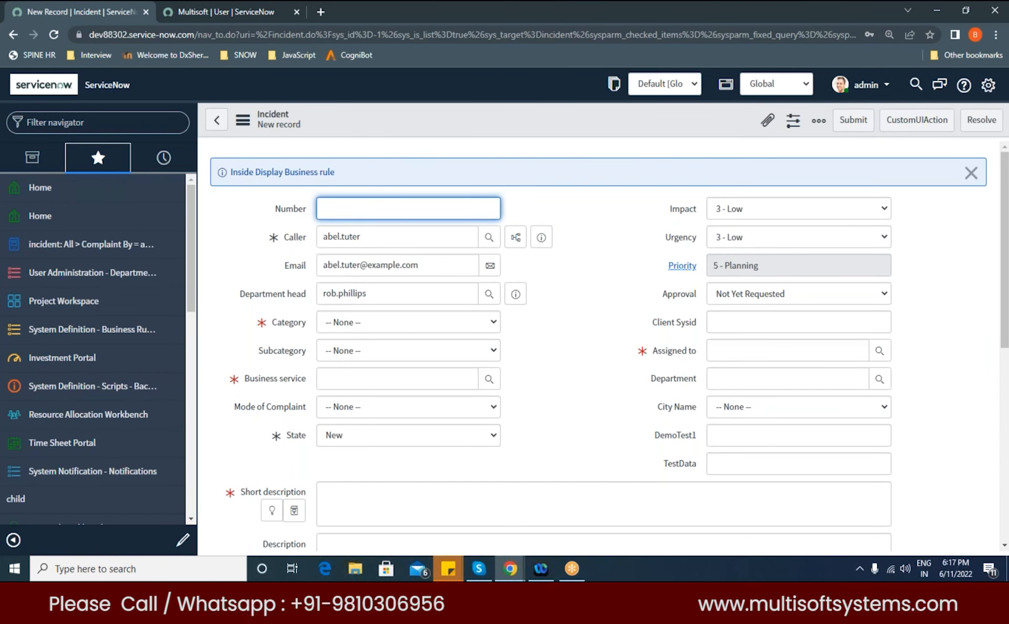
pyautogui.click(541, 357)
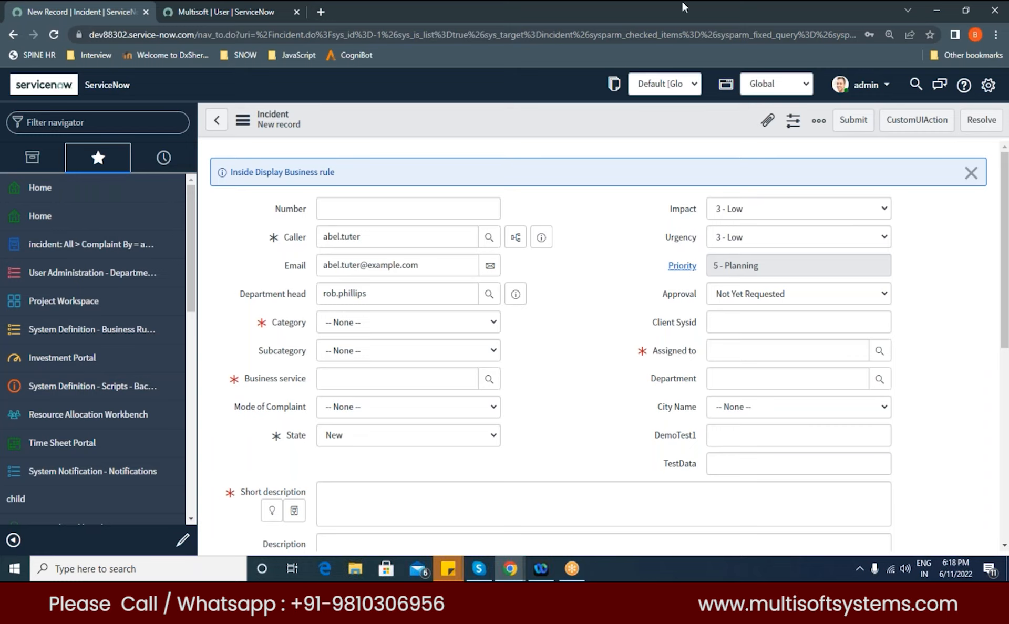
pyautogui.click(494, 322)
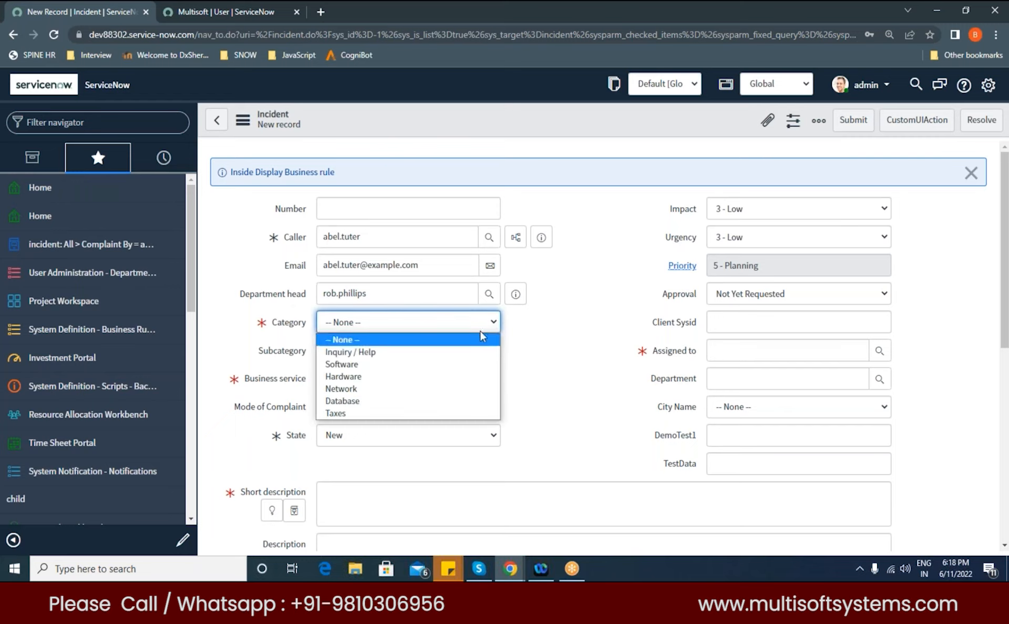
pyautogui.click(354, 365)
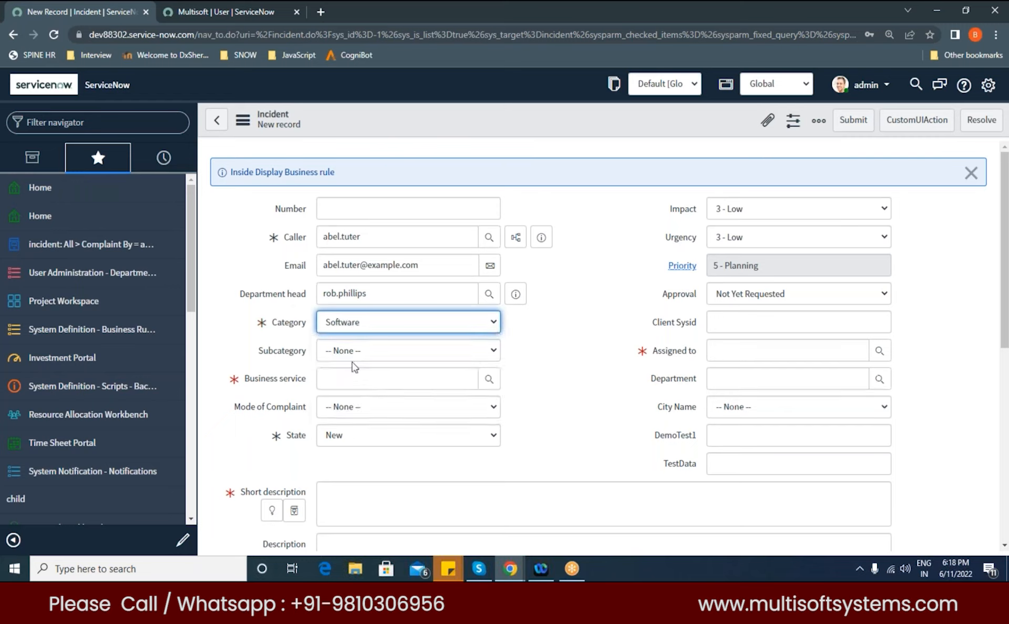
pyautogui.click(417, 354)
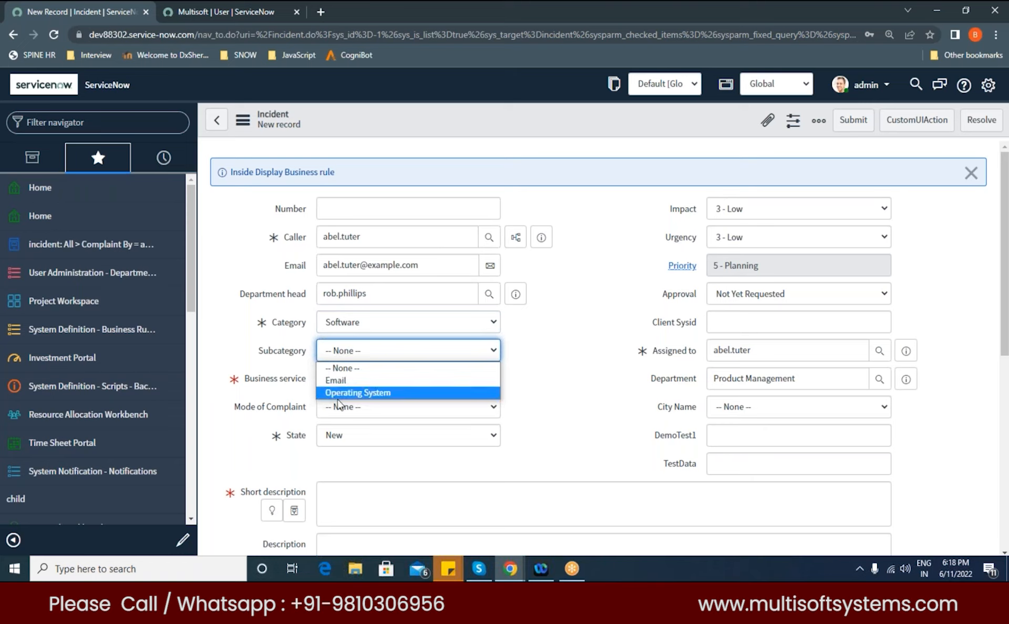
# - Change the incident's category to Hardware and examine how the subcategory choices depend on it
pyautogui.click(410, 322)
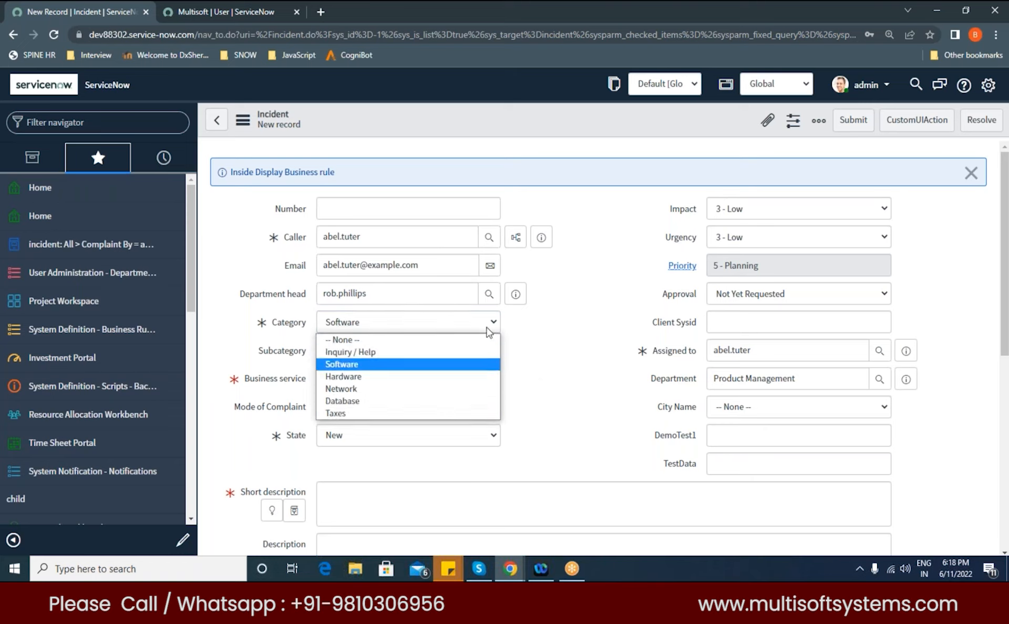
pyautogui.click(345, 376)
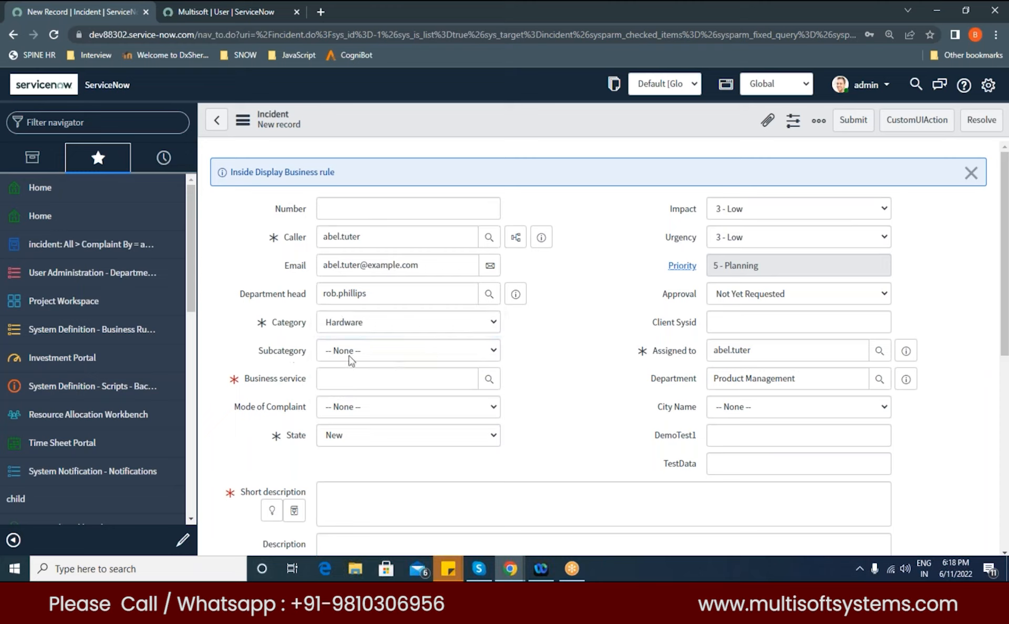
pyautogui.click(463, 351)
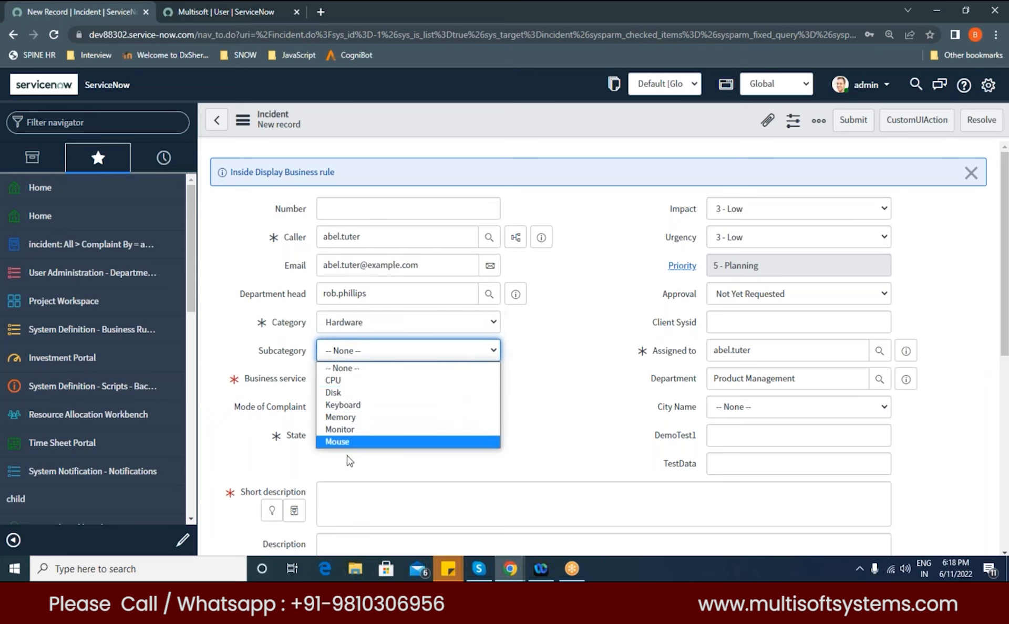
pyautogui.click(553, 365)
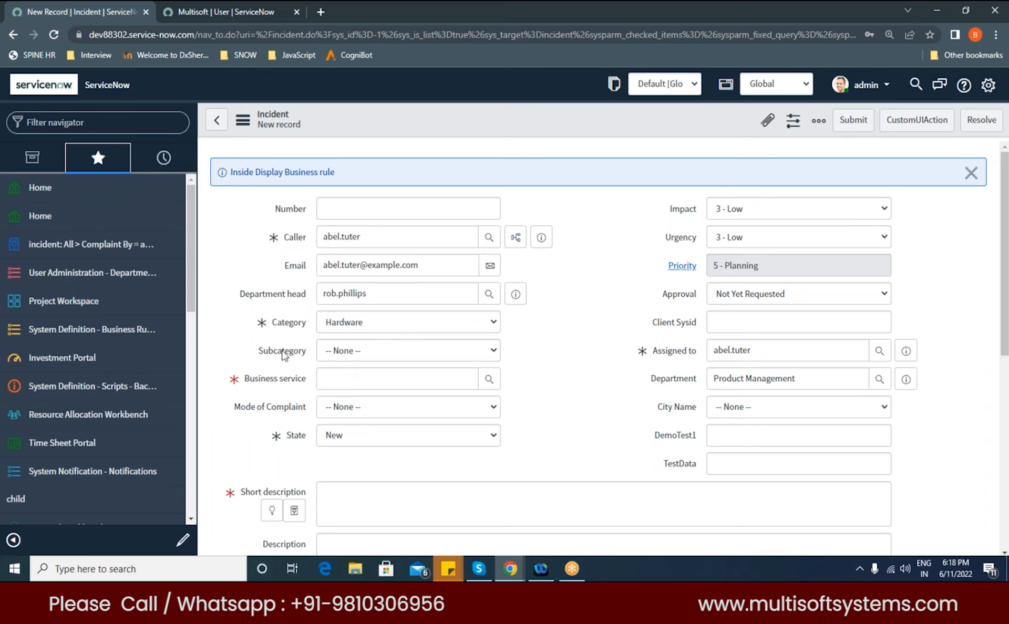
pyautogui.click(330, 328)
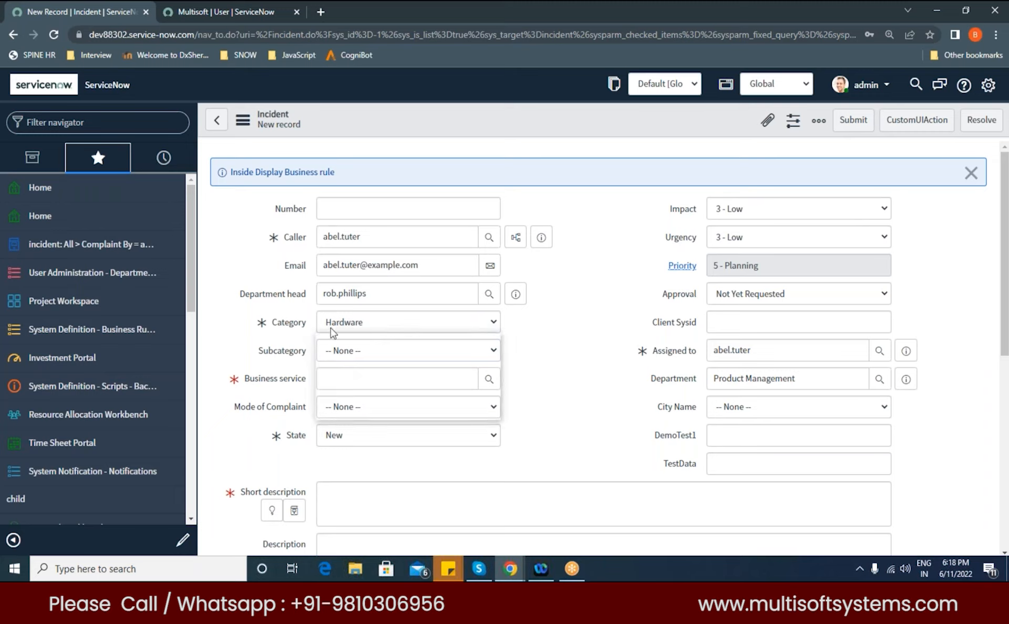
pyautogui.click(545, 358)
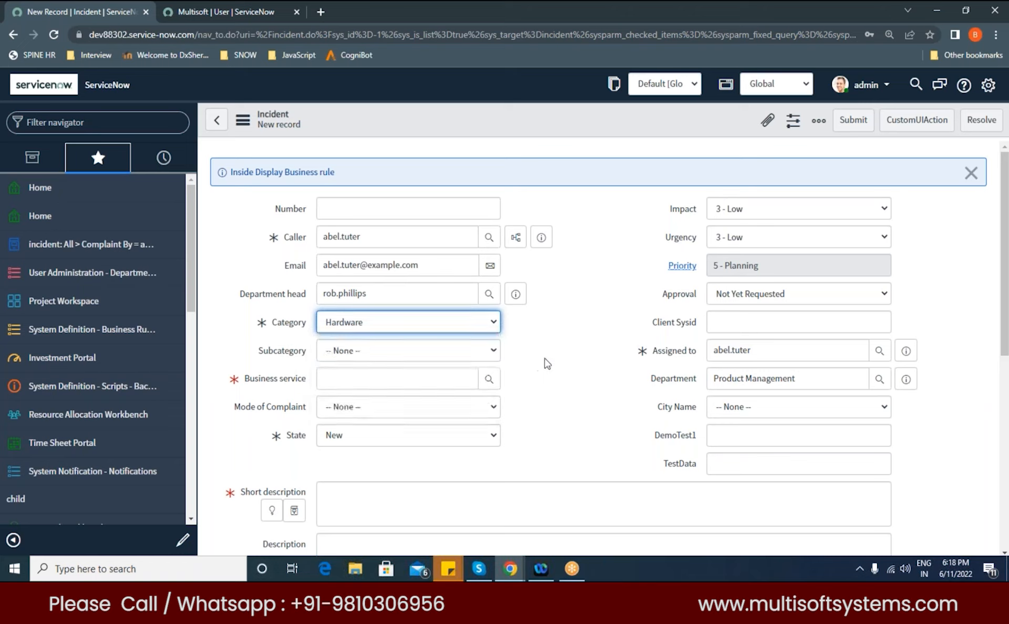
pyautogui.click(282, 355)
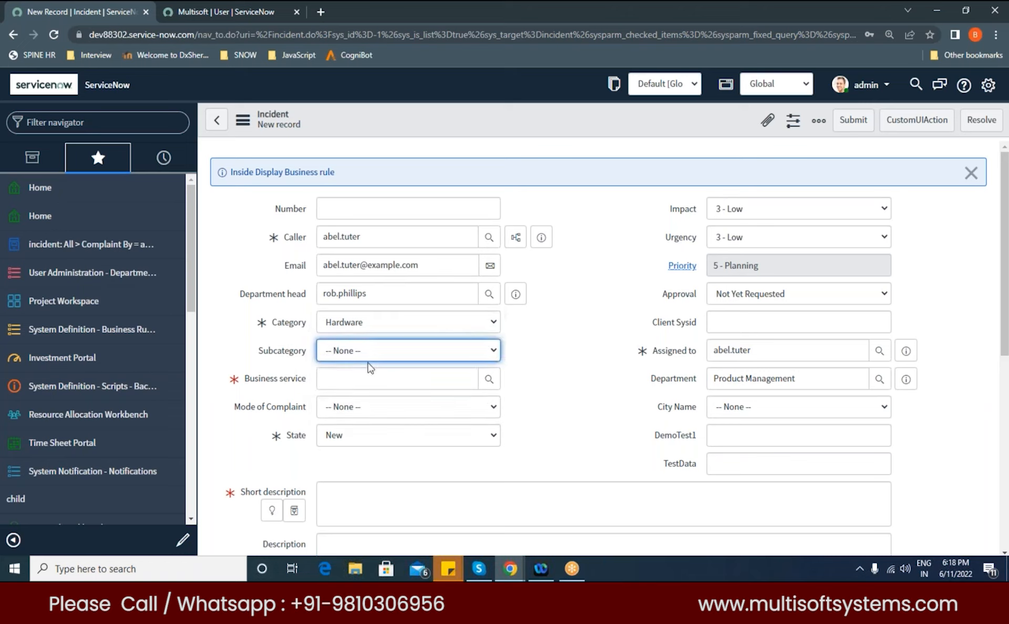
pyautogui.rightClick(289, 325)
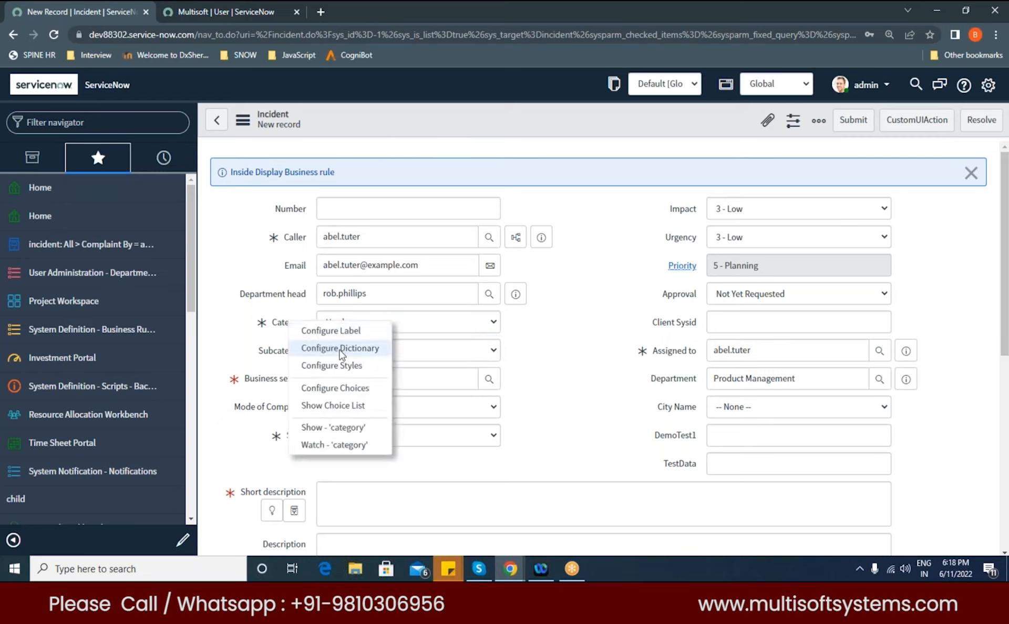
pyautogui.click(340, 348)
pyautogui.click(573, 108)
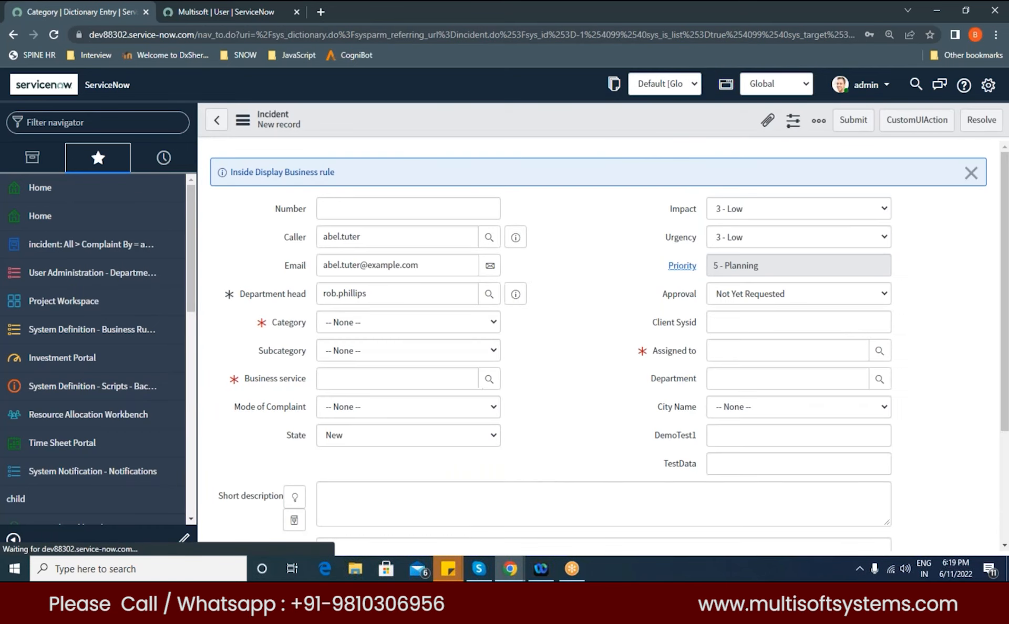
# - Open the dictionary entry of the incident's Subcategory field, examine its dependent field settings, and return to the incident form
pyautogui.rightClick(293, 357)
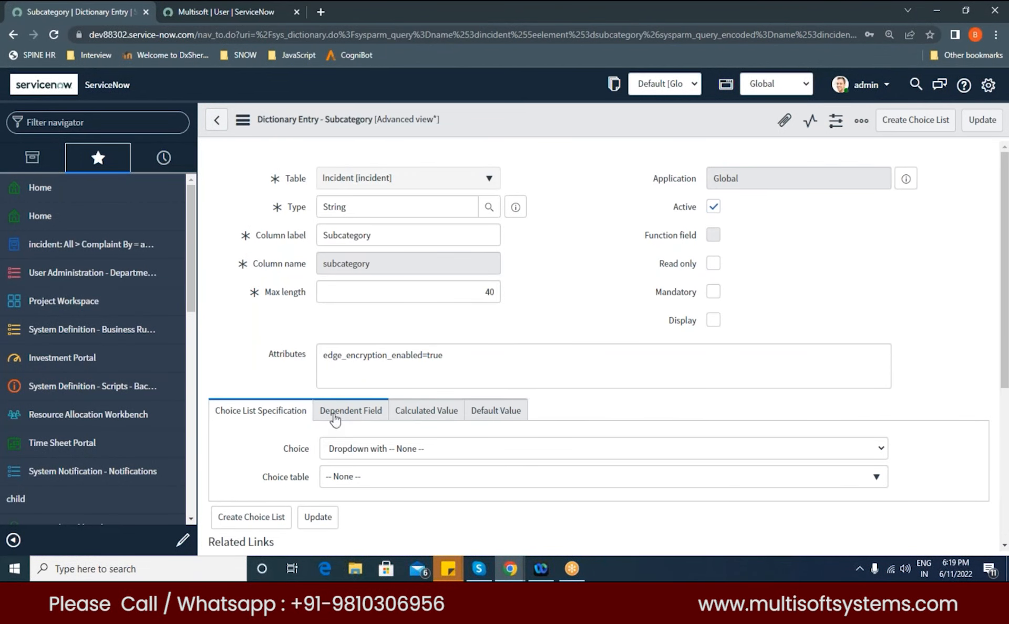
pyautogui.click(347, 420)
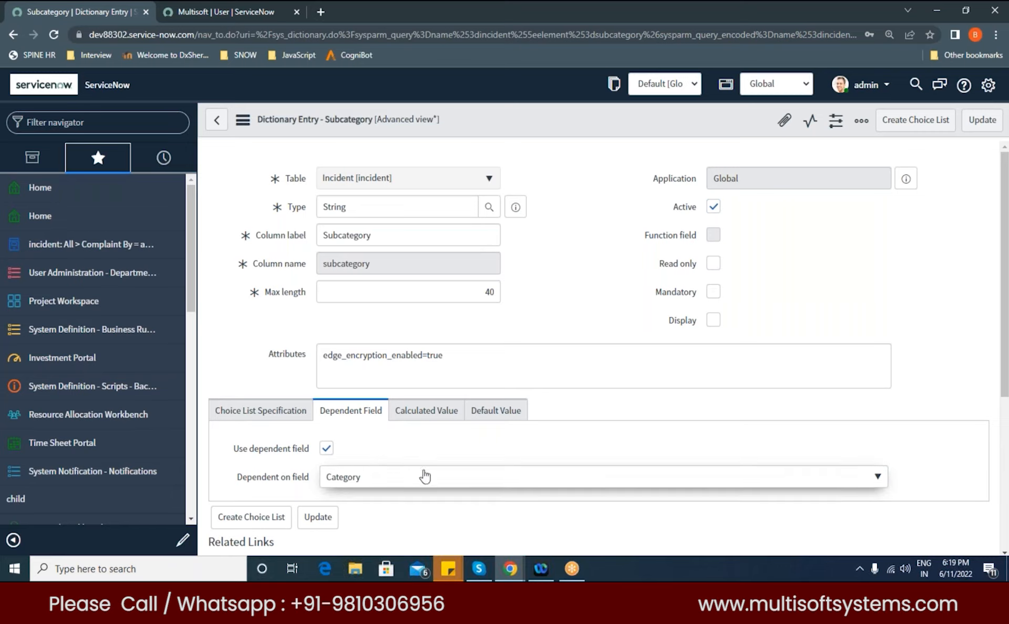
pyautogui.click(217, 120)
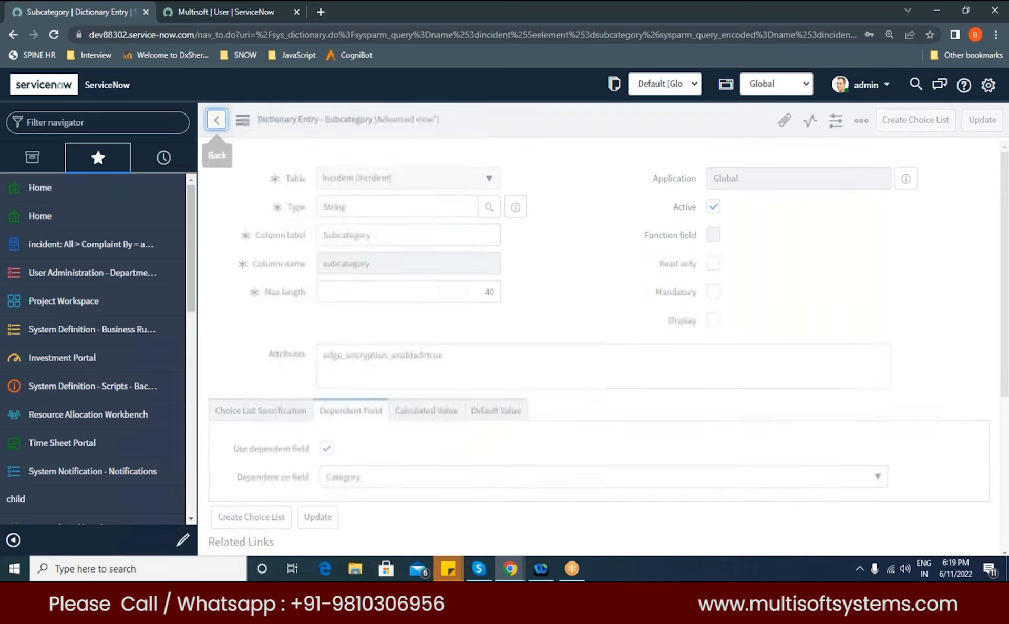
pyautogui.click(665, 411)
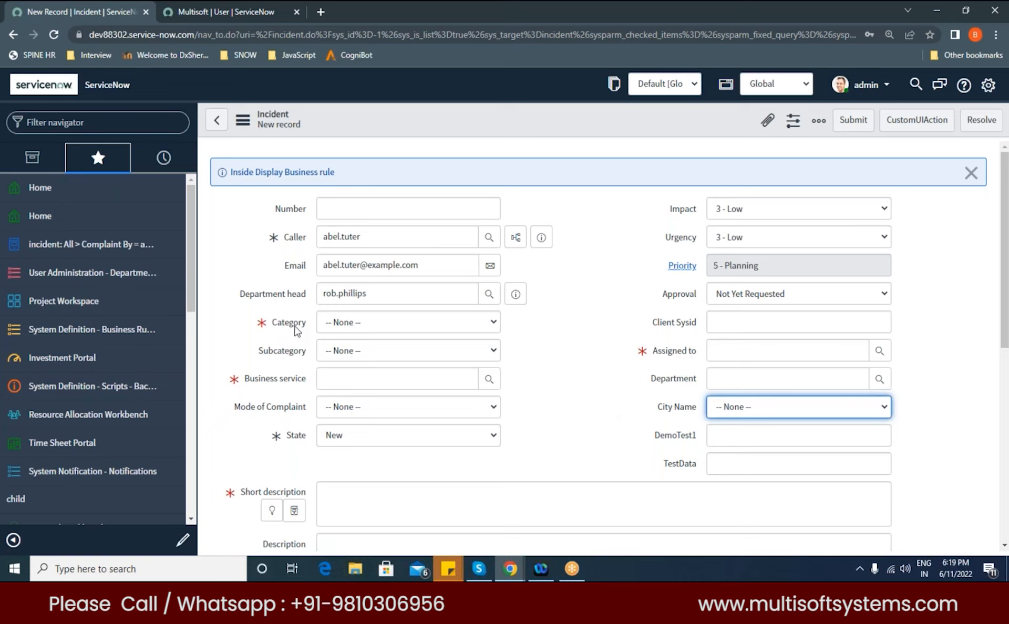
# - Set the new incident's category to Software and its subcategory to Email
pyautogui.click(353, 322)
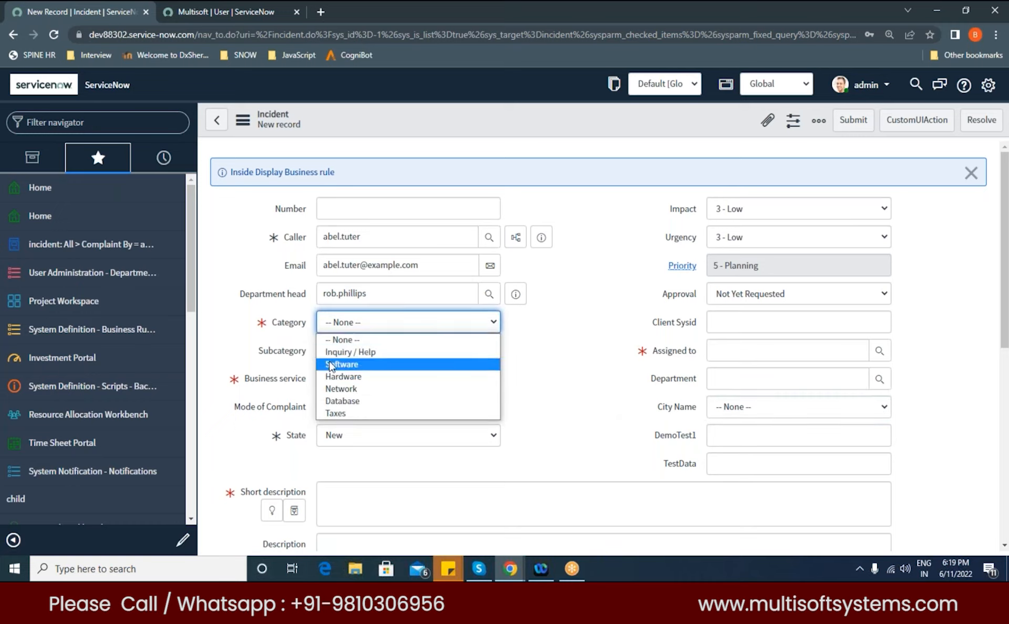
pyautogui.click(331, 367)
pyautogui.click(337, 350)
pyautogui.click(337, 380)
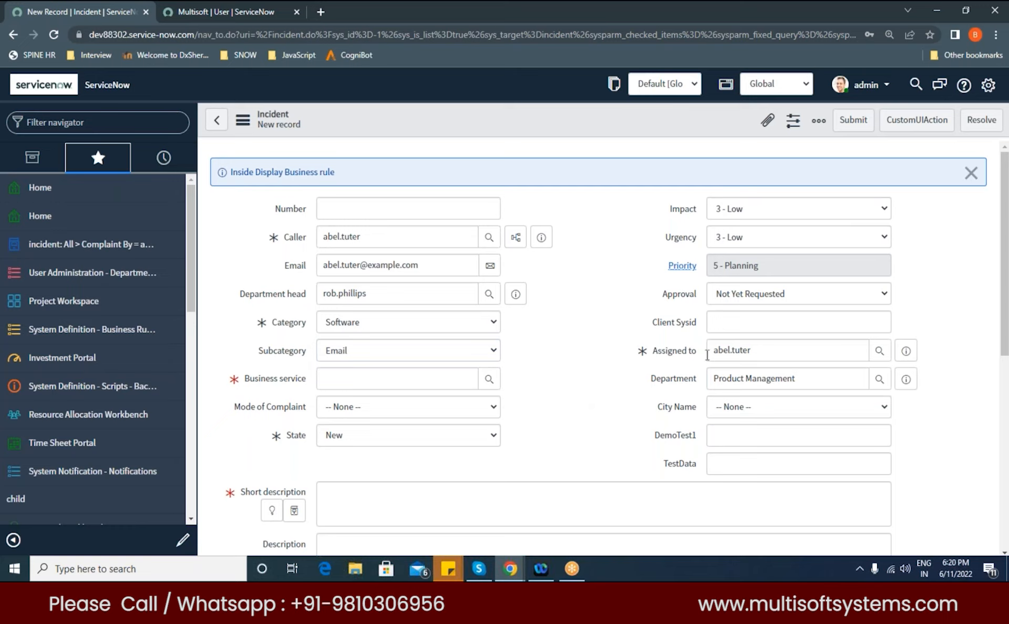
# - Replace the incident's assignee with the Multisoft user from the user lookup list
pyautogui.click(768, 356)
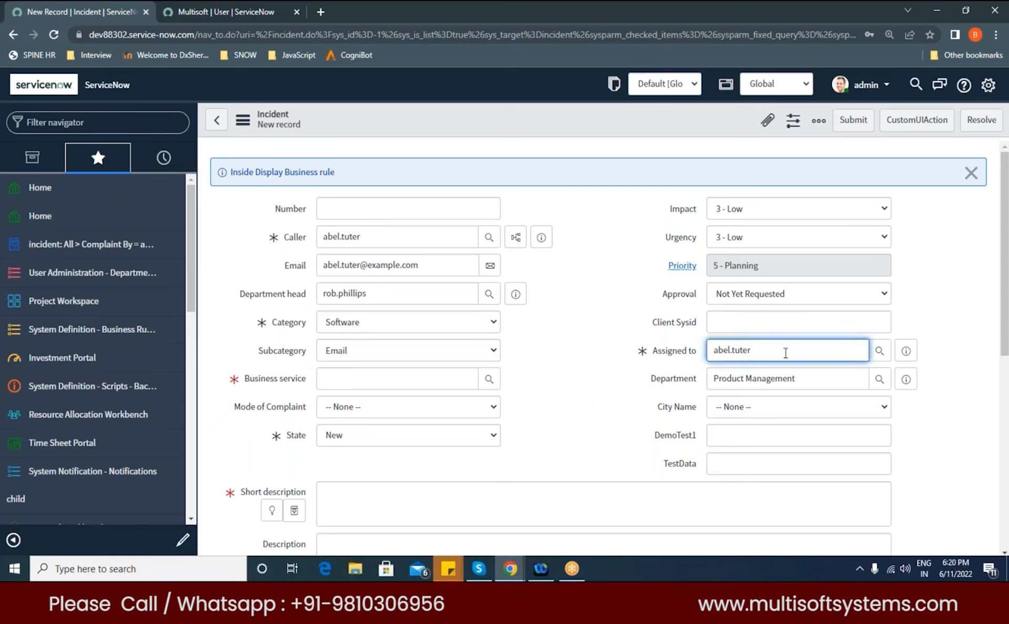
pyautogui.click(878, 351)
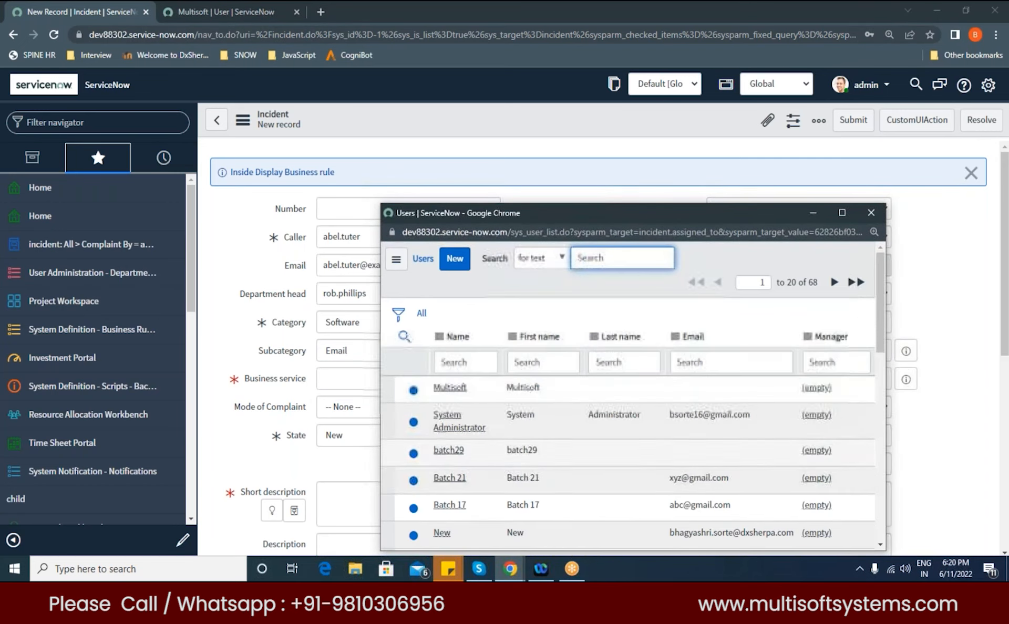
pyautogui.click(450, 388)
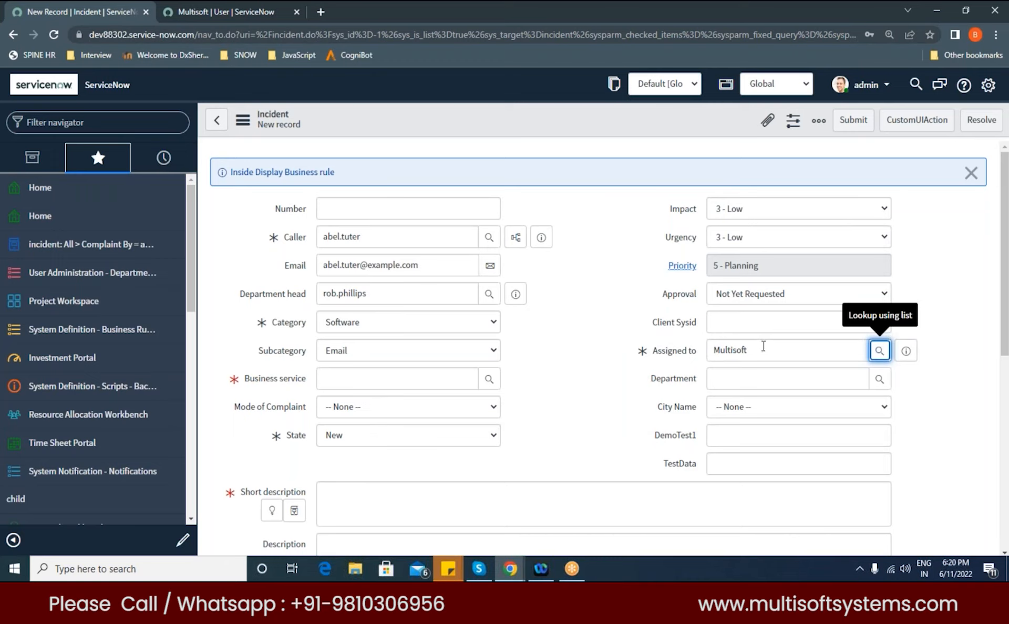
pyautogui.press('Tab')
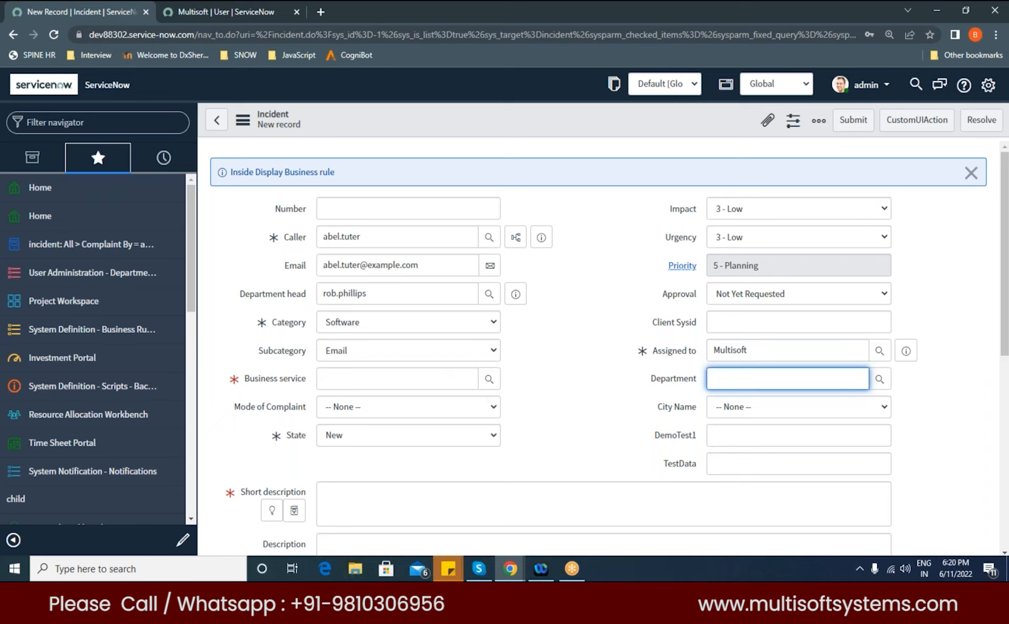
pyautogui.doubleClick(757, 350)
pyautogui.click(730, 354)
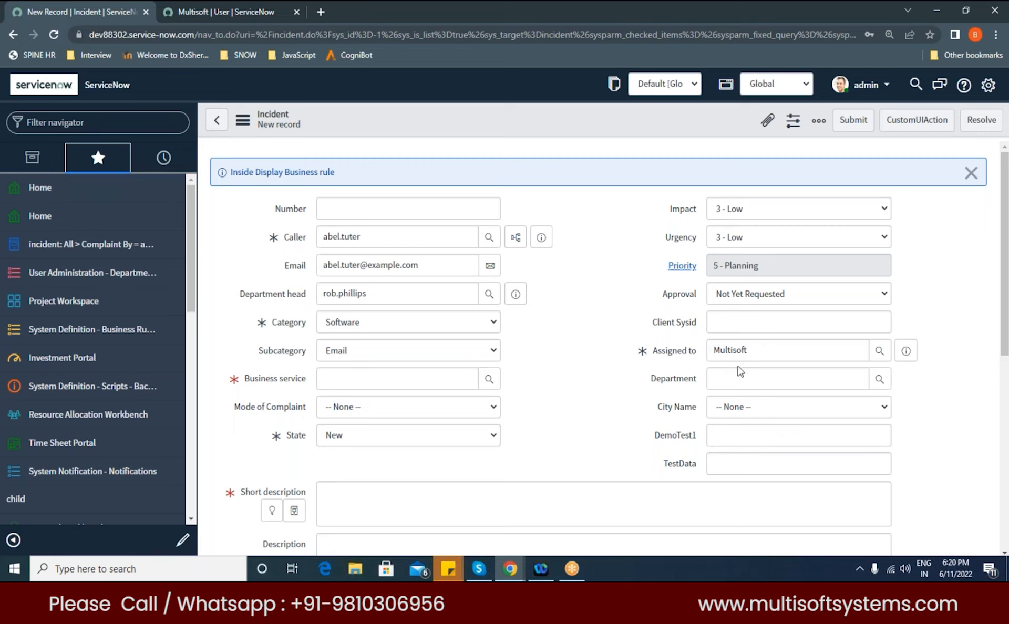
# - Find and open Assignment Lookup Rules by filtering for "assignment", discarding the unsaved incident, and start a new assignment data lookup record
pyautogui.click(128, 123)
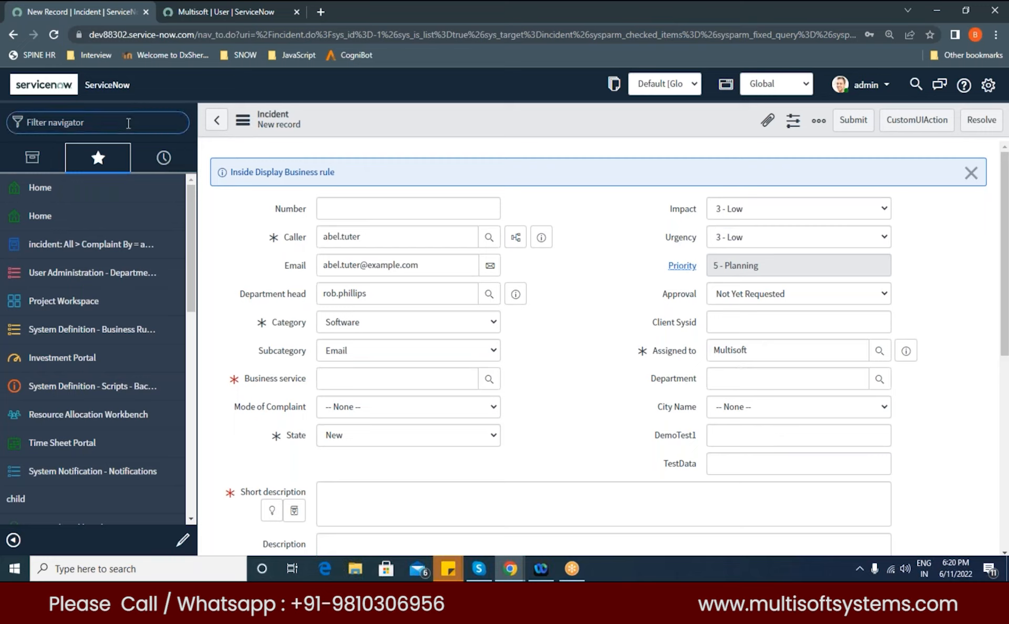
pyautogui.write('assignment')
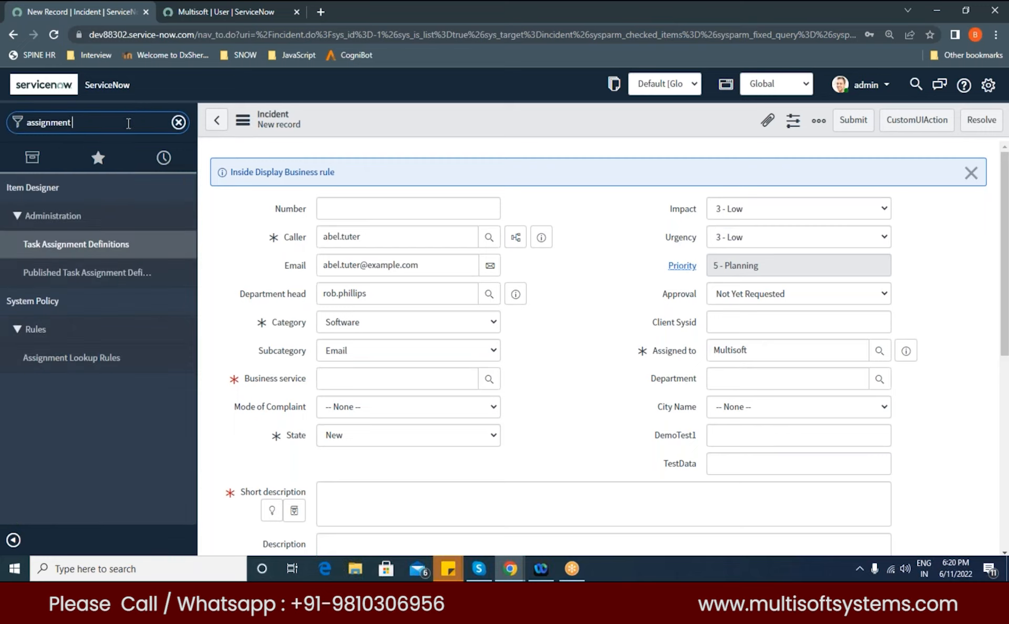
pyautogui.click(68, 362)
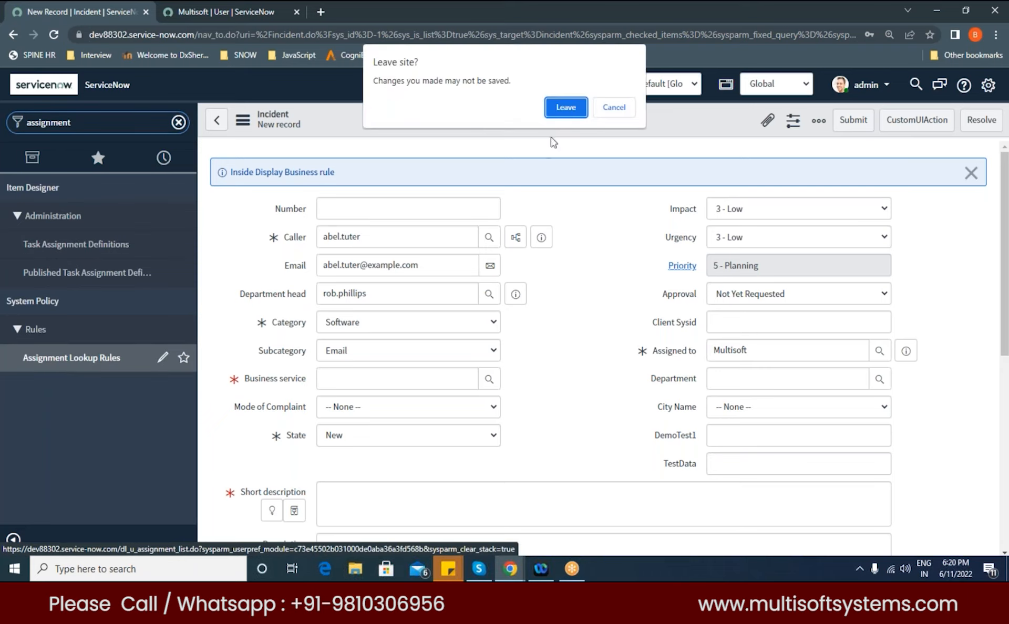
pyautogui.click(558, 109)
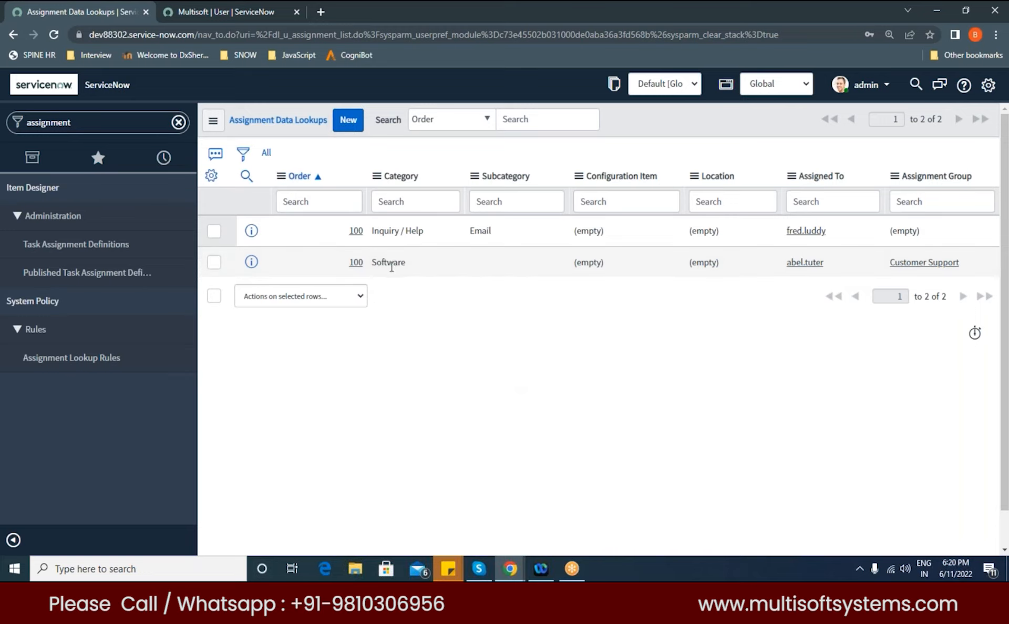
pyautogui.click(348, 124)
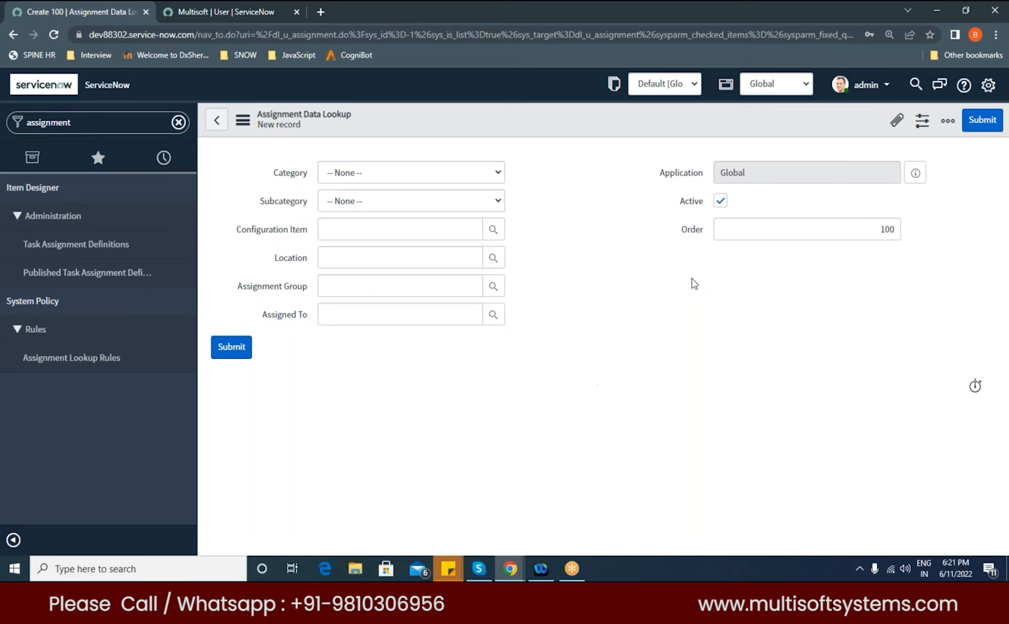
# - Set the assignment data lookup's category to Software
pyautogui.click(467, 179)
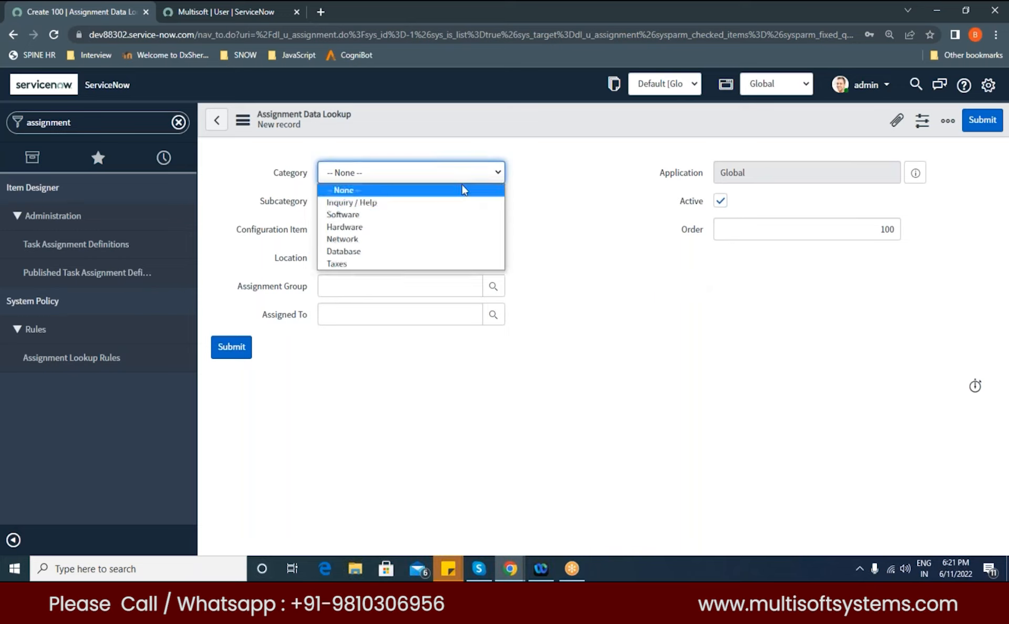
pyautogui.click(347, 215)
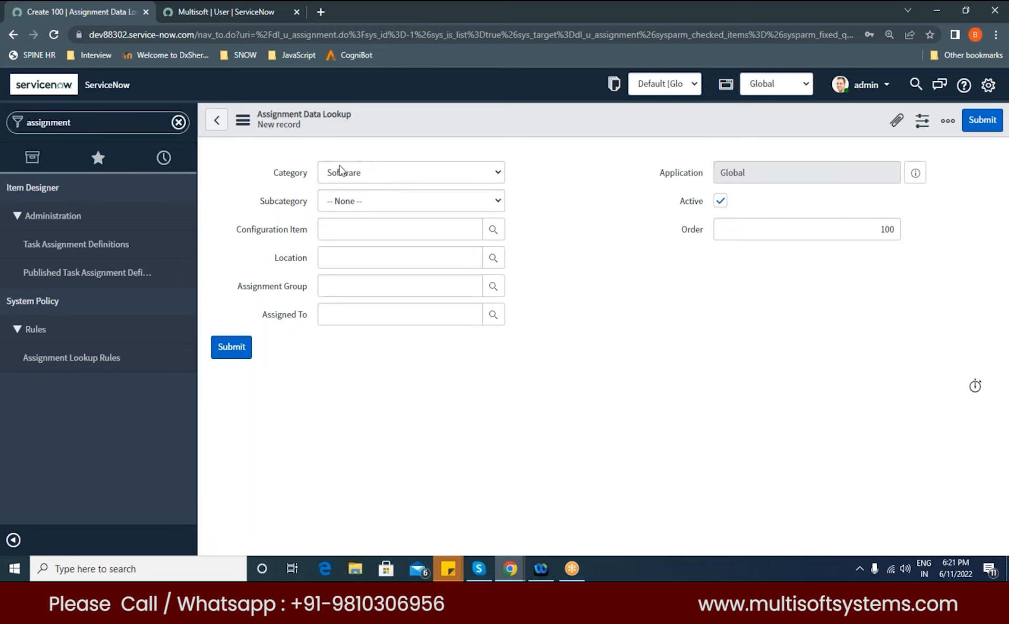
pyautogui.click(330, 322)
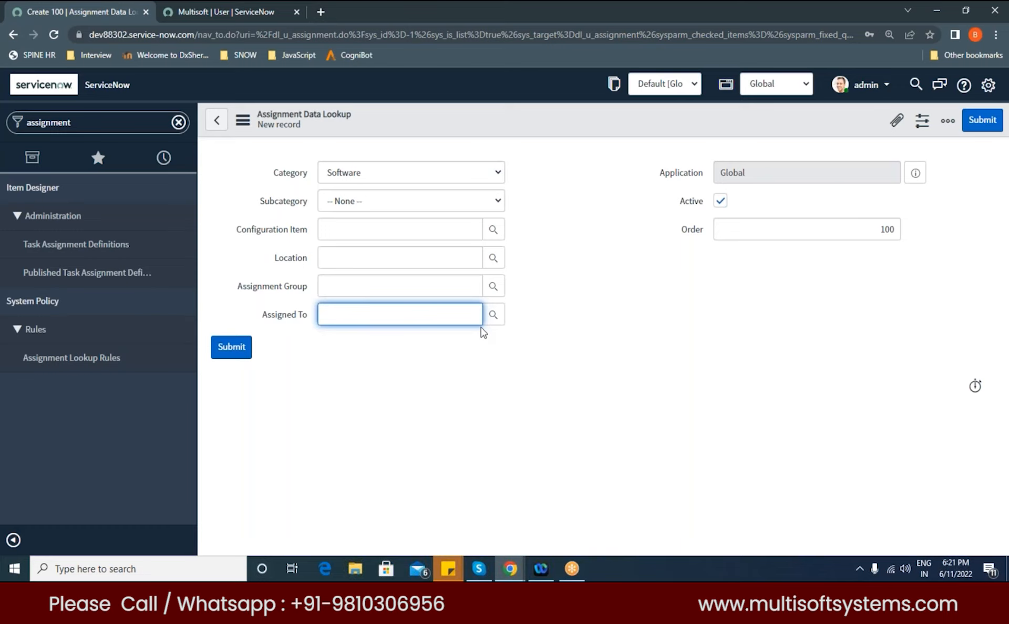
pyautogui.click(508, 333)
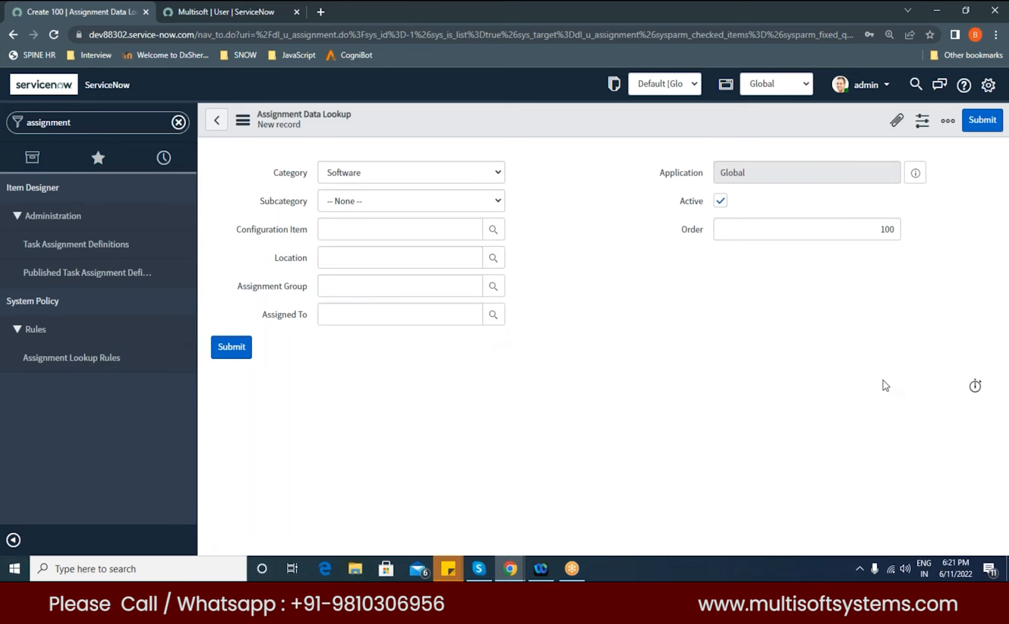
pyautogui.moveTo(266, 175); pyautogui.dragTo(308, 293)
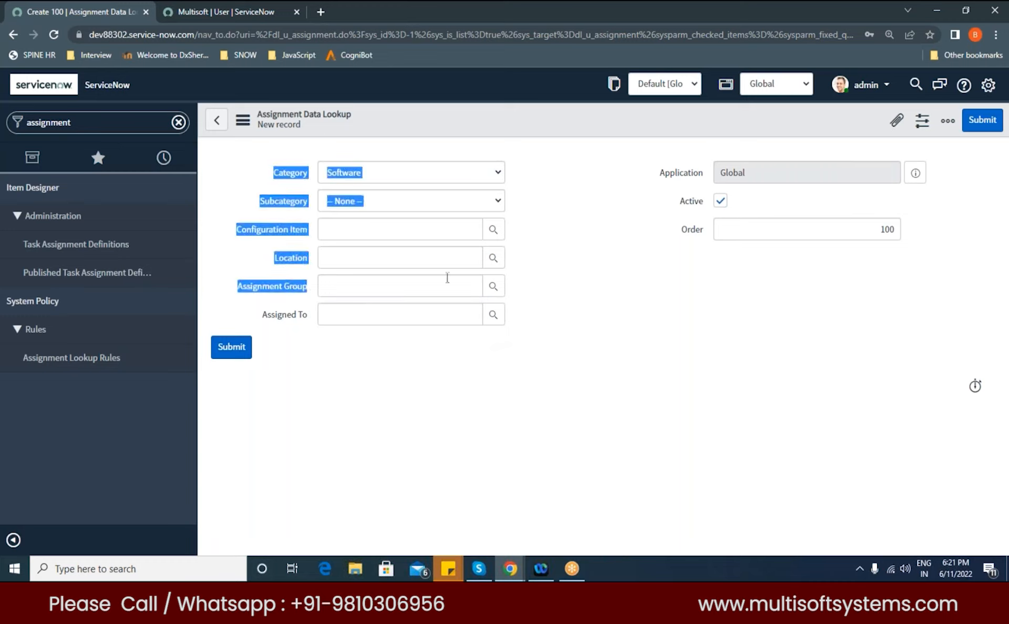
pyautogui.click(559, 244)
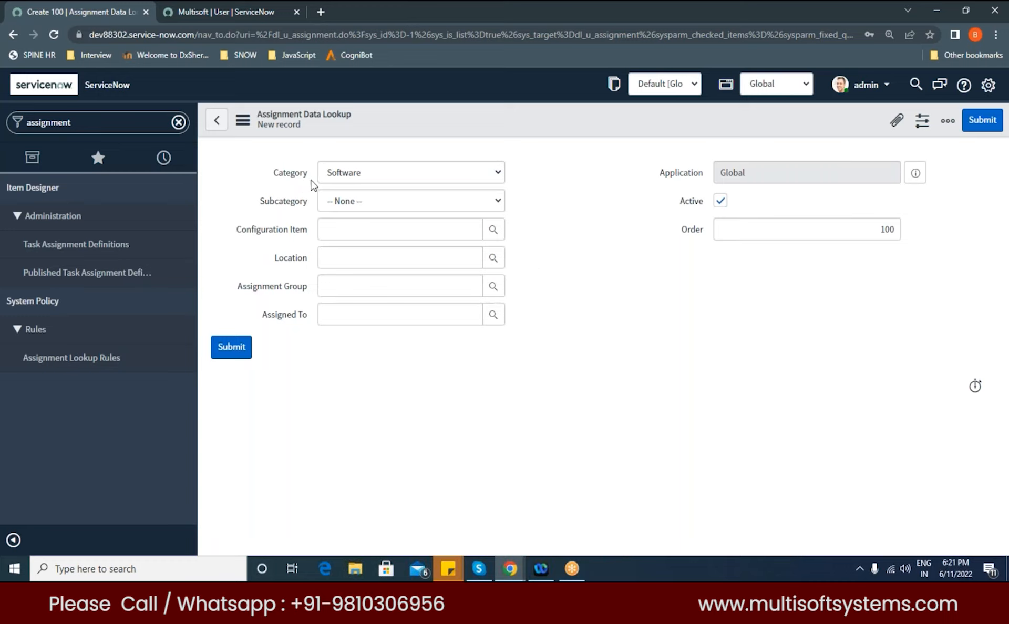
# - Set the assignment data lookup's subcategory to Email, keeping Software as its category
pyautogui.click(470, 204)
pyautogui.click(387, 174)
pyautogui.click(365, 215)
pyautogui.click(563, 260)
pyautogui.click(491, 207)
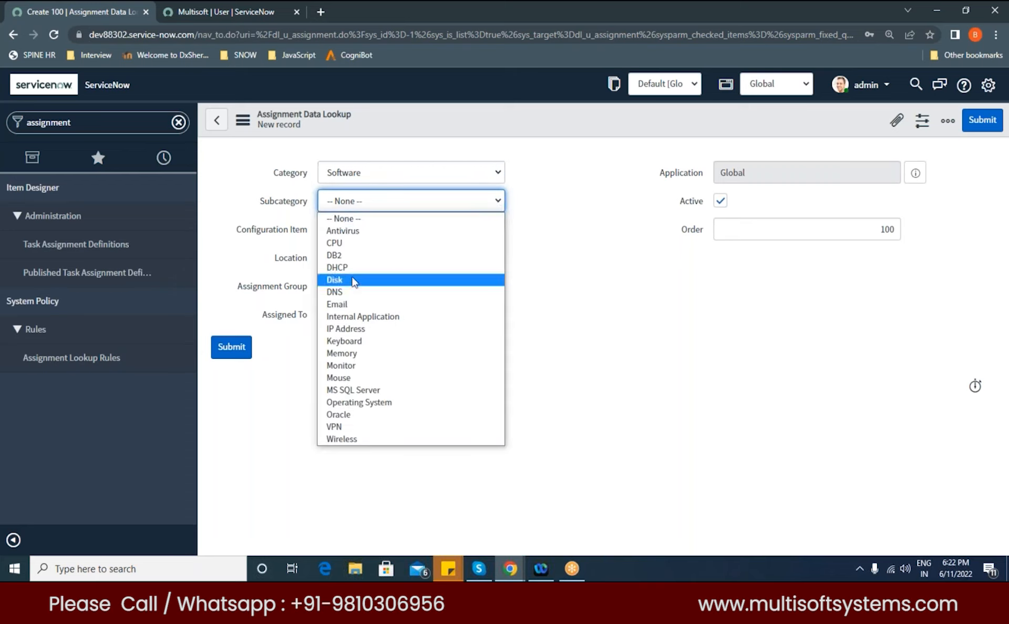
pyautogui.click(339, 305)
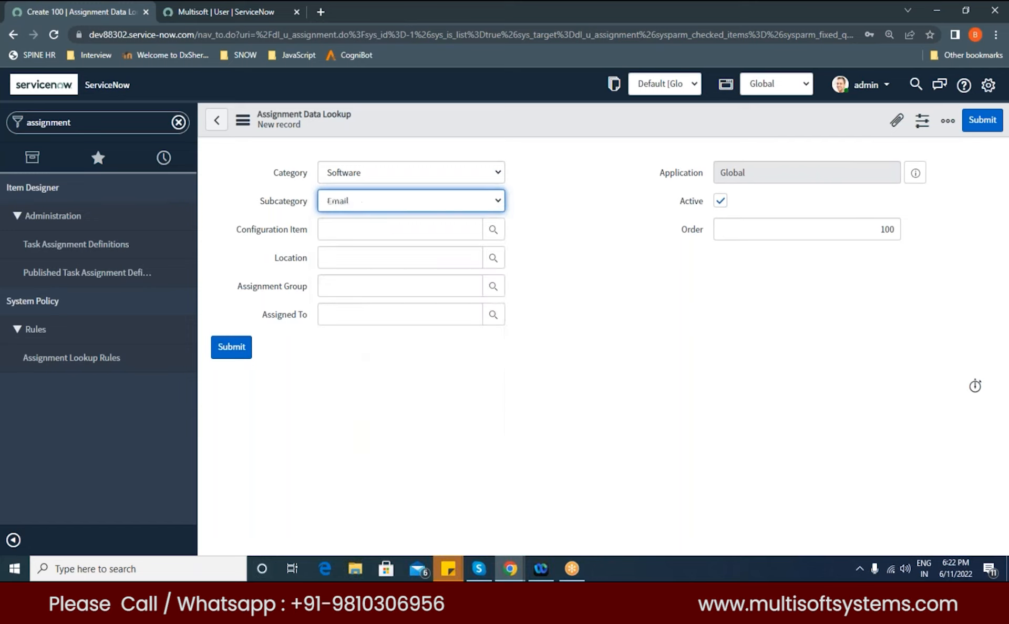
# - Assign the lookup rule to the Multisoft user and submit the record
pyautogui.click(438, 310)
pyautogui.write('m')
pyautogui.click(364, 346)
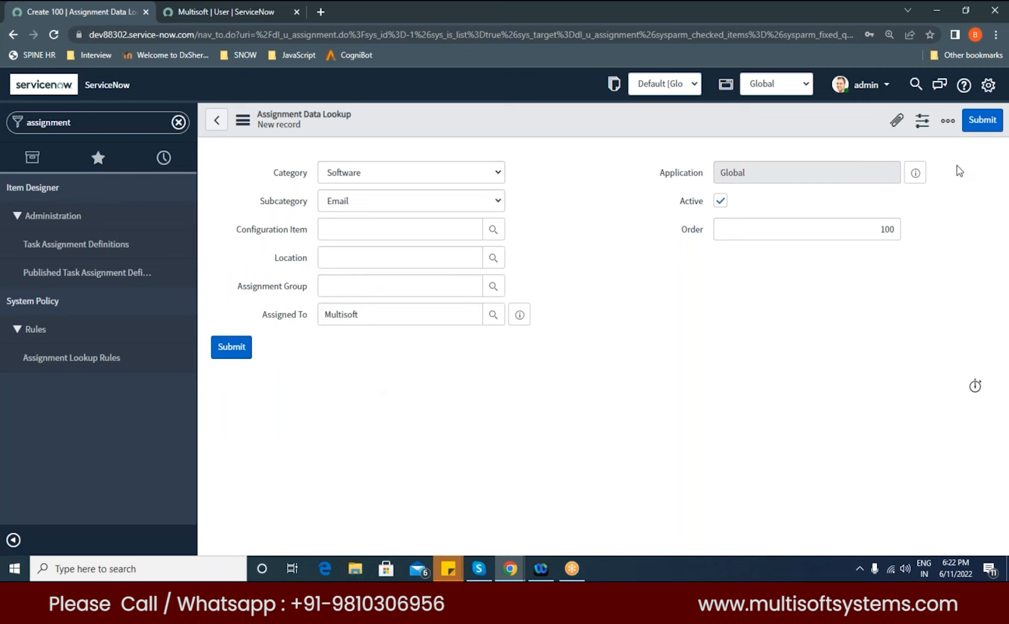
pyautogui.click(977, 125)
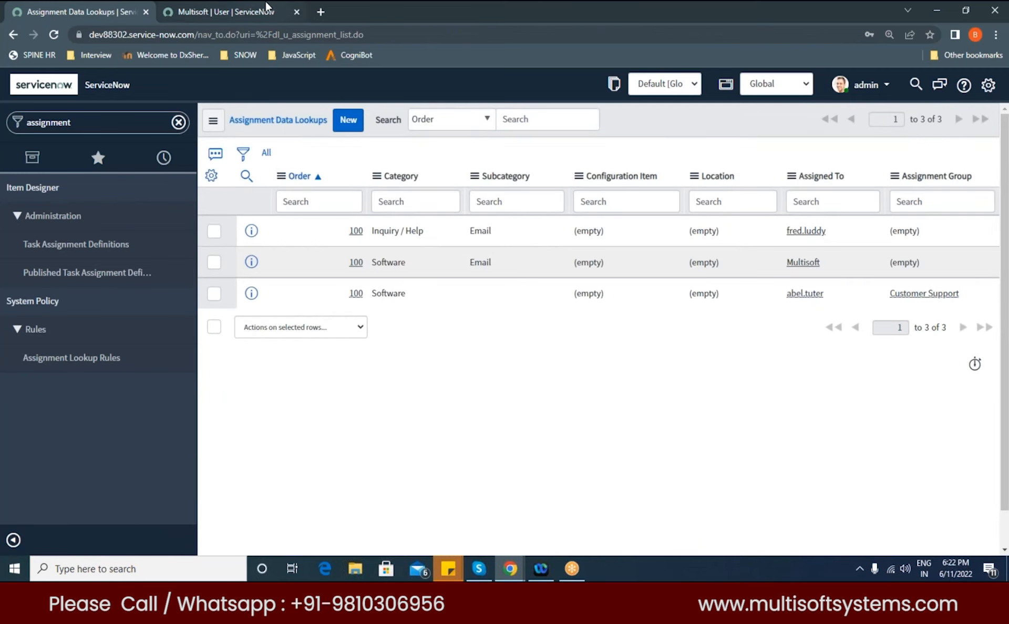
# - Create a new incident from the incident list and set its category to Software
pyautogui.hotkey('ctrl', 'Tab')
pyautogui.click(13, 35)
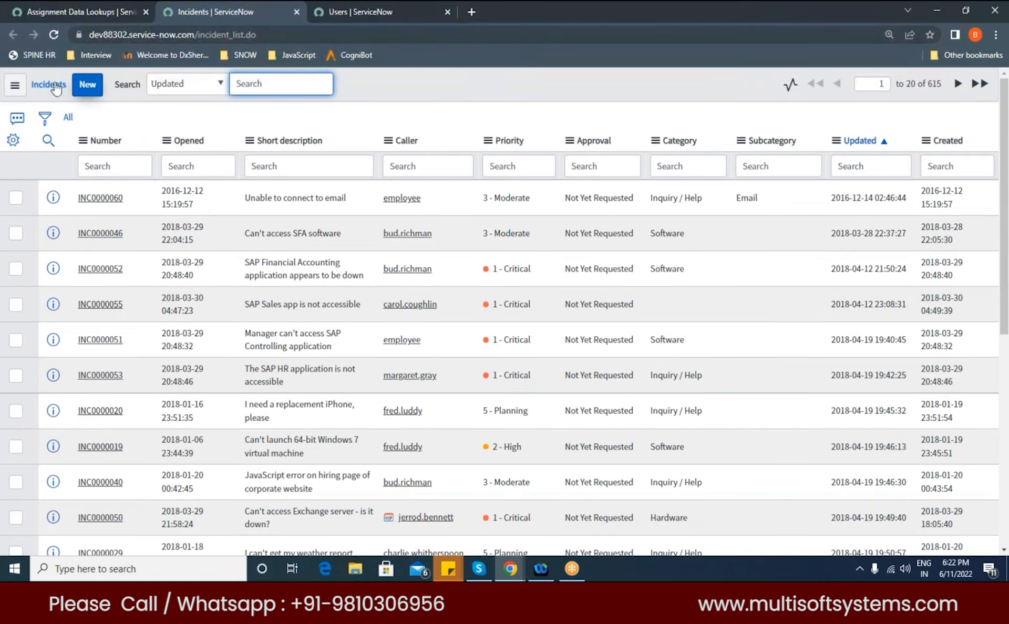
pyautogui.click(87, 84)
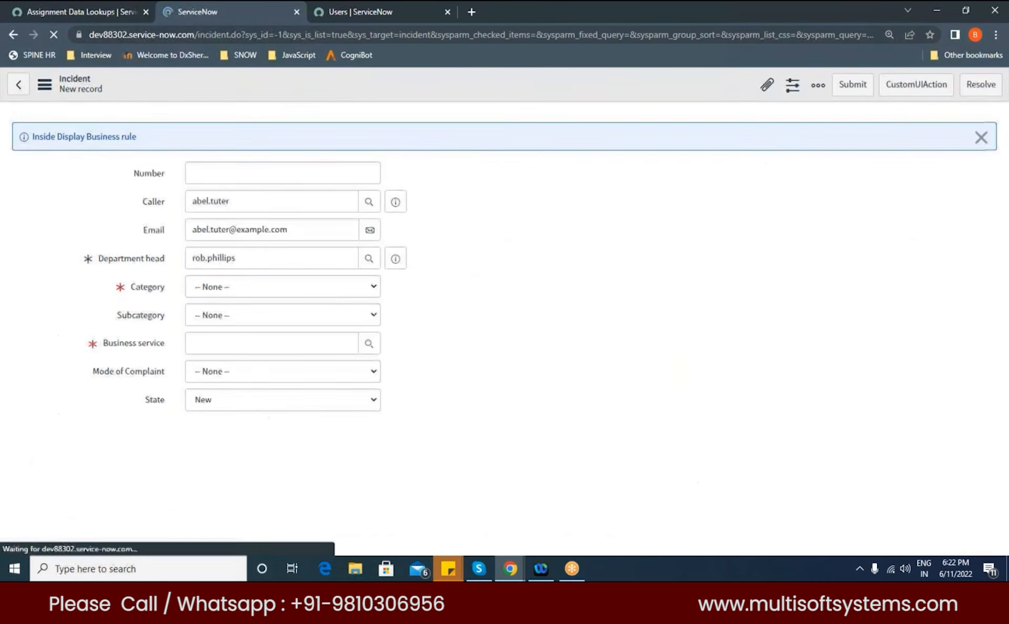
pyautogui.click(371, 288)
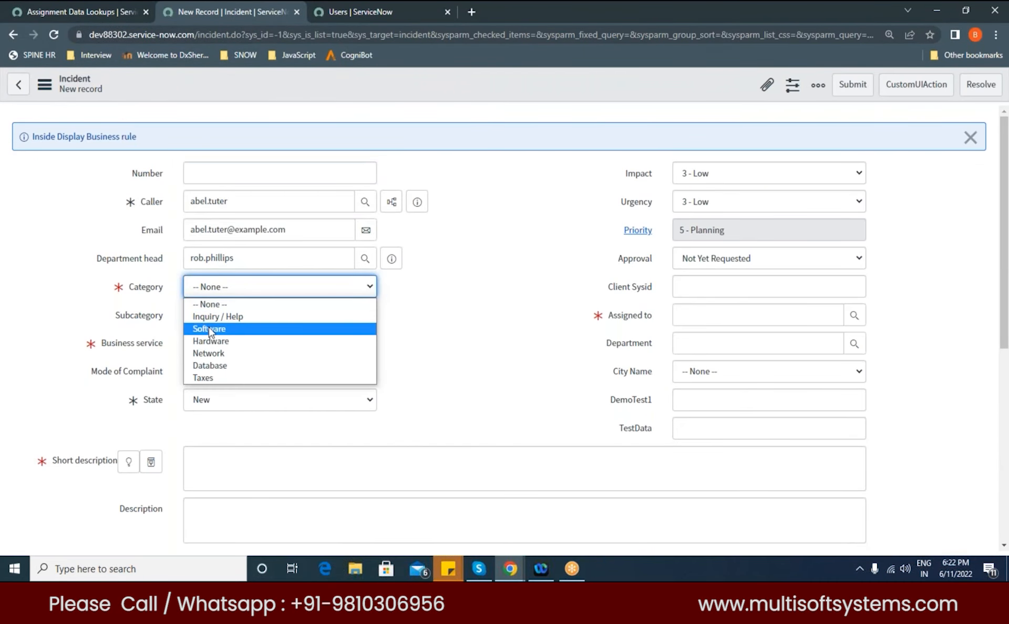
pyautogui.click(211, 332)
pyautogui.click(368, 315)
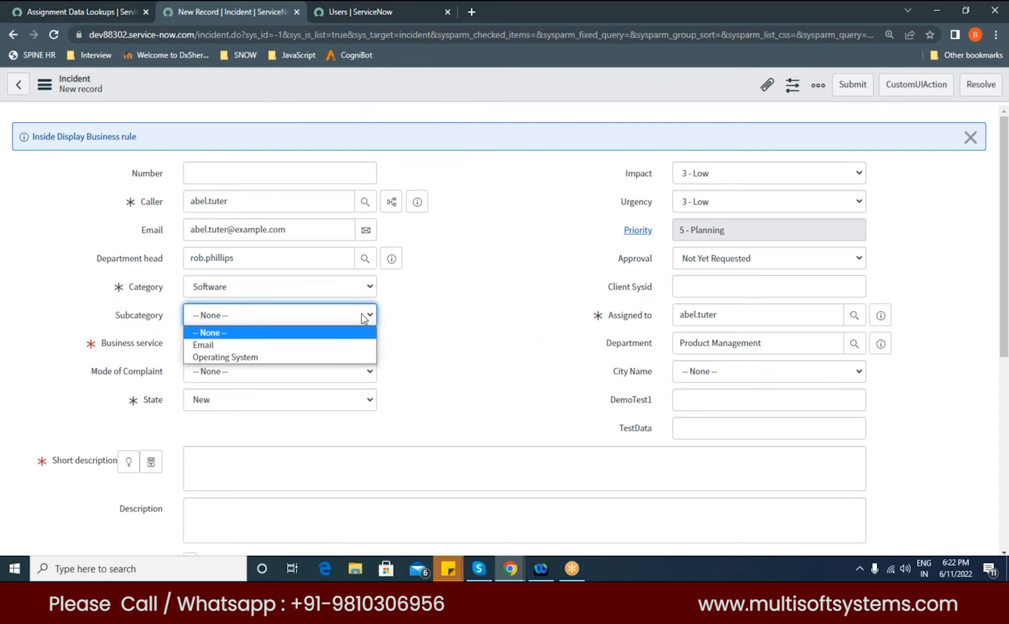
pyautogui.click(450, 330)
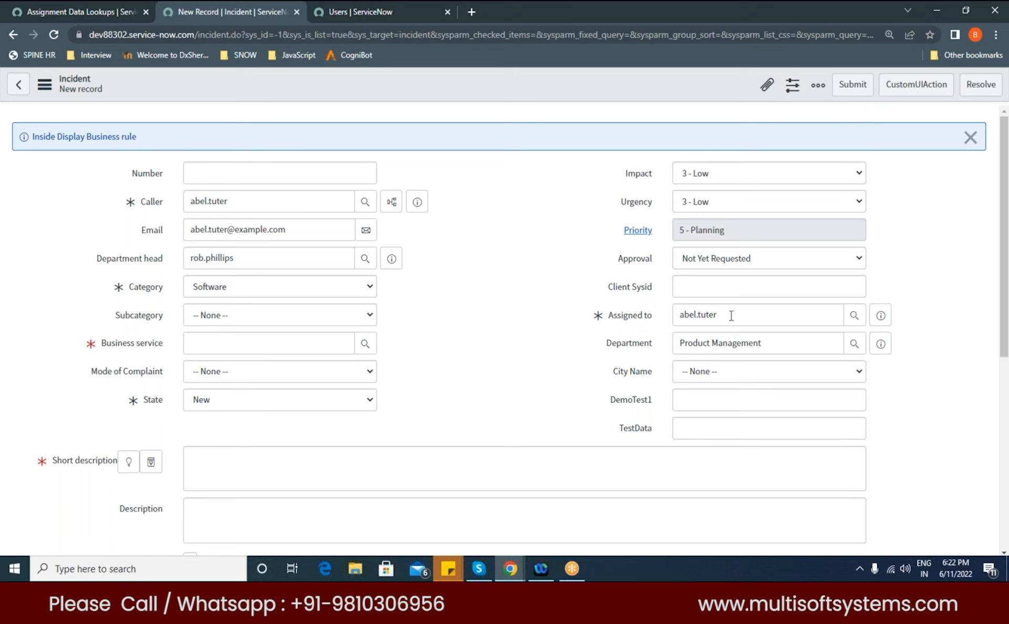
# - Compare the new incident's assignee with the Software rule without a subcategory in the Assignment Data Lookups list
pyautogui.moveTo(732, 316); pyautogui.dragTo(680, 315)
pyautogui.click(85, 11)
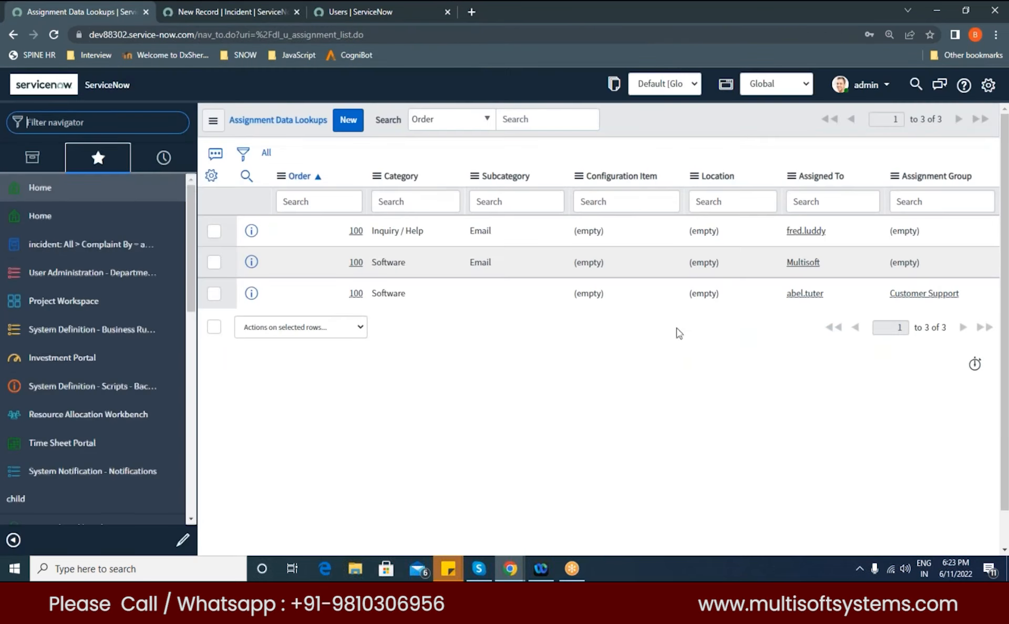
pyautogui.doubleClick(373, 292)
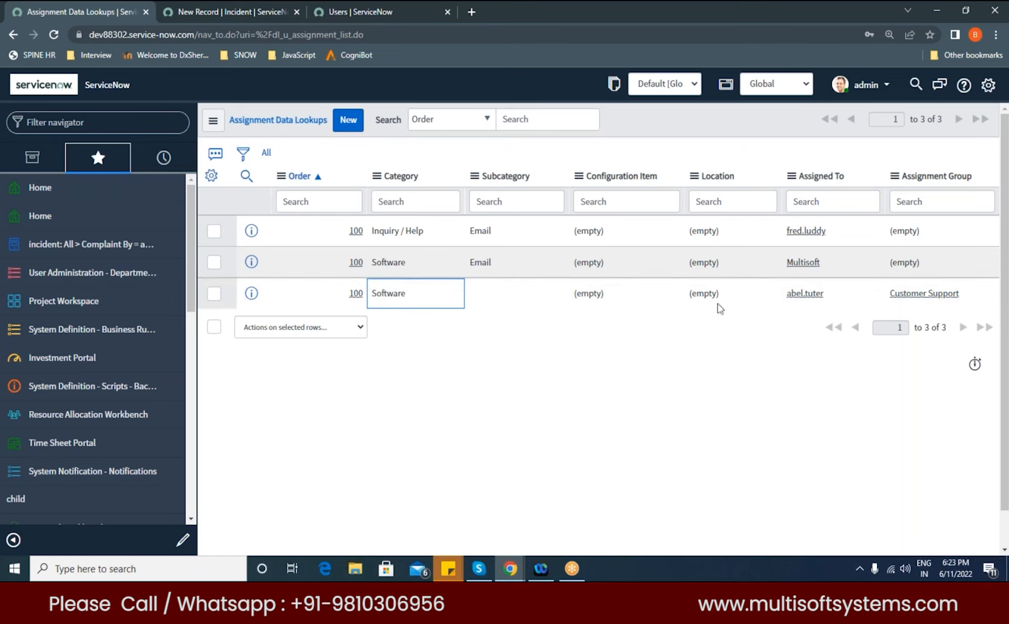
pyautogui.doubleClick(790, 294)
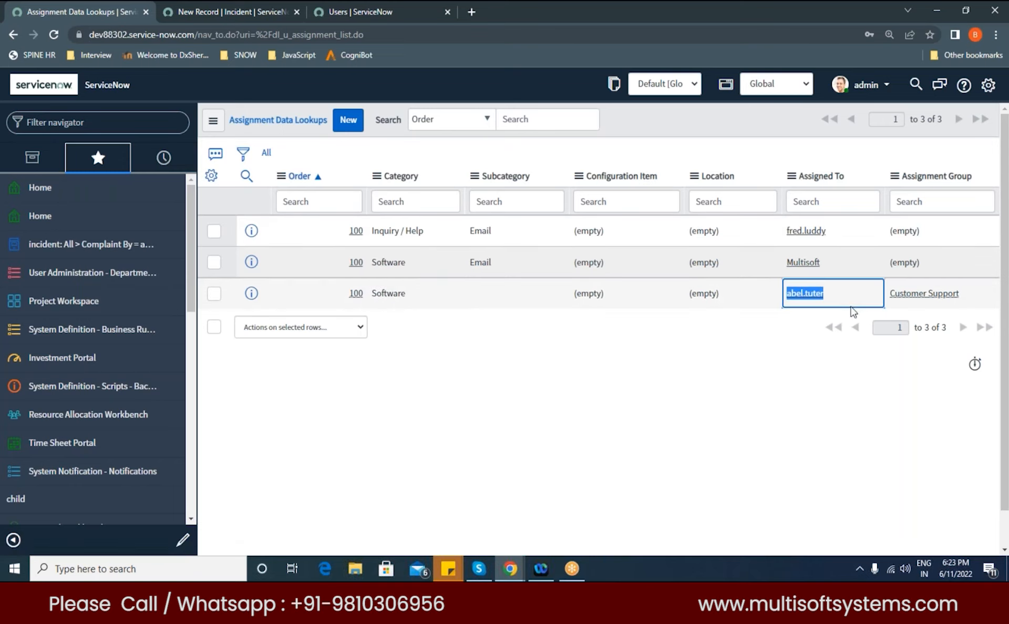
pyautogui.click(250, 7)
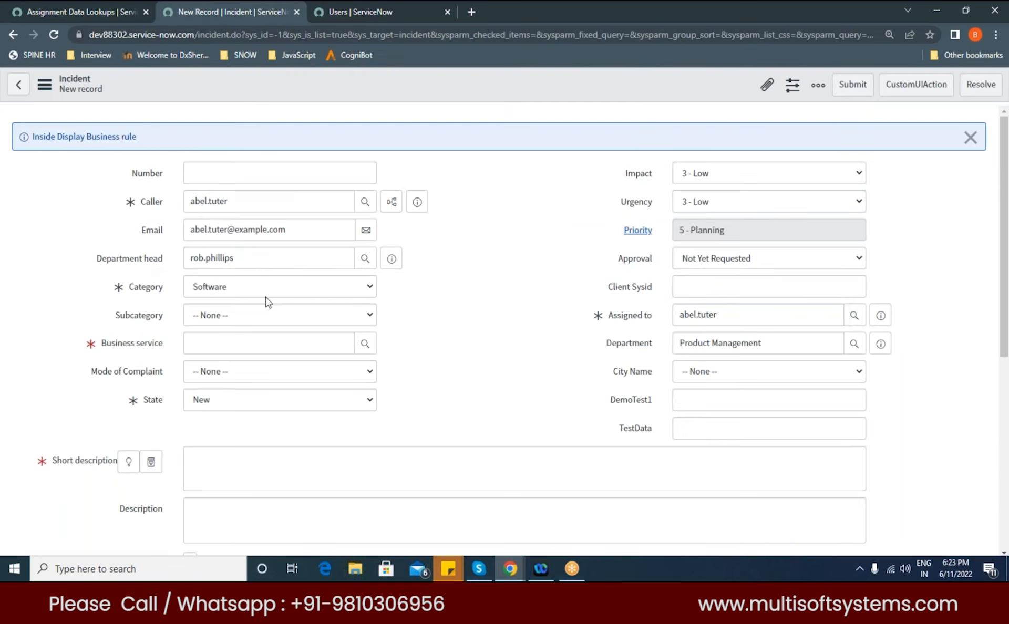
# - Set the new incident's subcategory to Email and check its assignee
pyautogui.click(246, 319)
pyautogui.click(202, 345)
pyautogui.click(503, 346)
pyautogui.click(763, 345)
pyautogui.click(467, 298)
pyautogui.moveTo(736, 311); pyautogui.dragTo(658, 318)
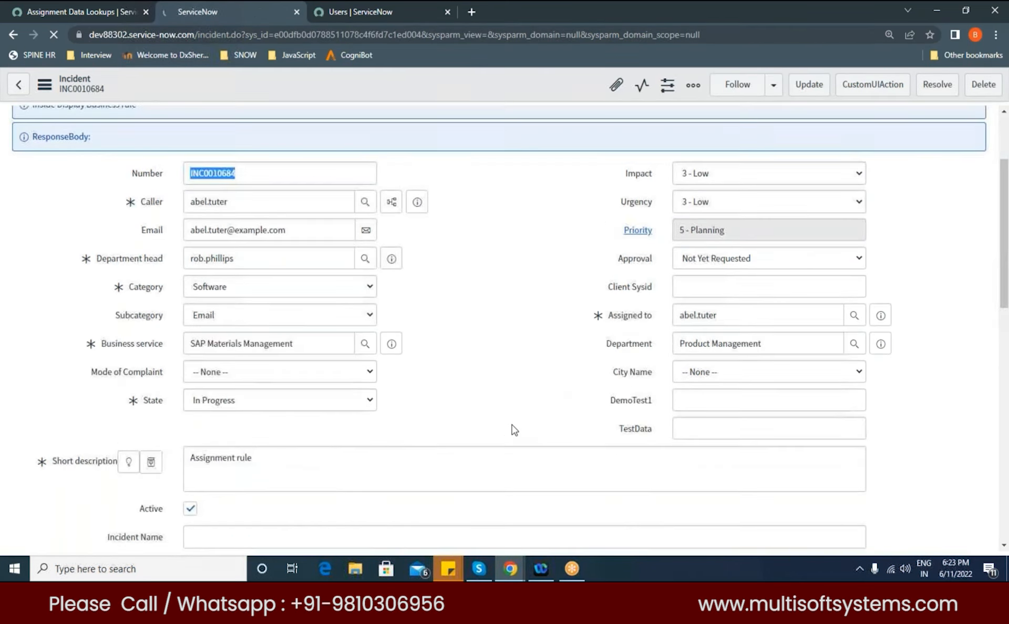
# - Examine the Assigned to value on the saved incident
pyautogui.moveTo(725, 315); pyautogui.dragTo(635, 308)
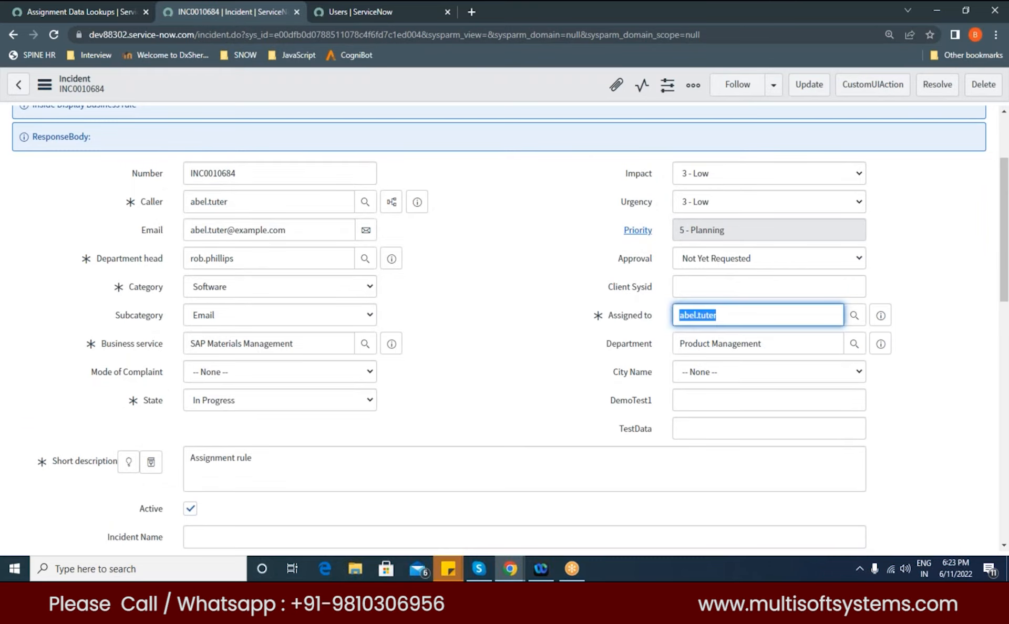
pyautogui.click(724, 315)
pyautogui.moveTo(725, 314); pyautogui.dragTo(639, 327)
pyautogui.click(471, 412)
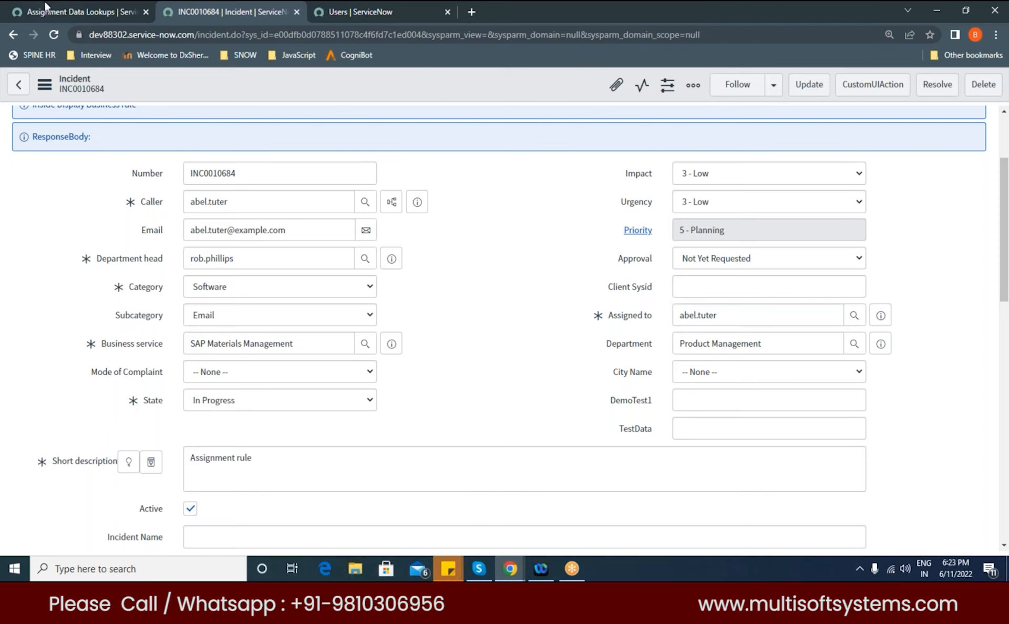
# - Open the Software/Email rule assigned to Multisoft in Assignment Data Lookups, set its order to 200, and update it
pyautogui.click(84, 5)
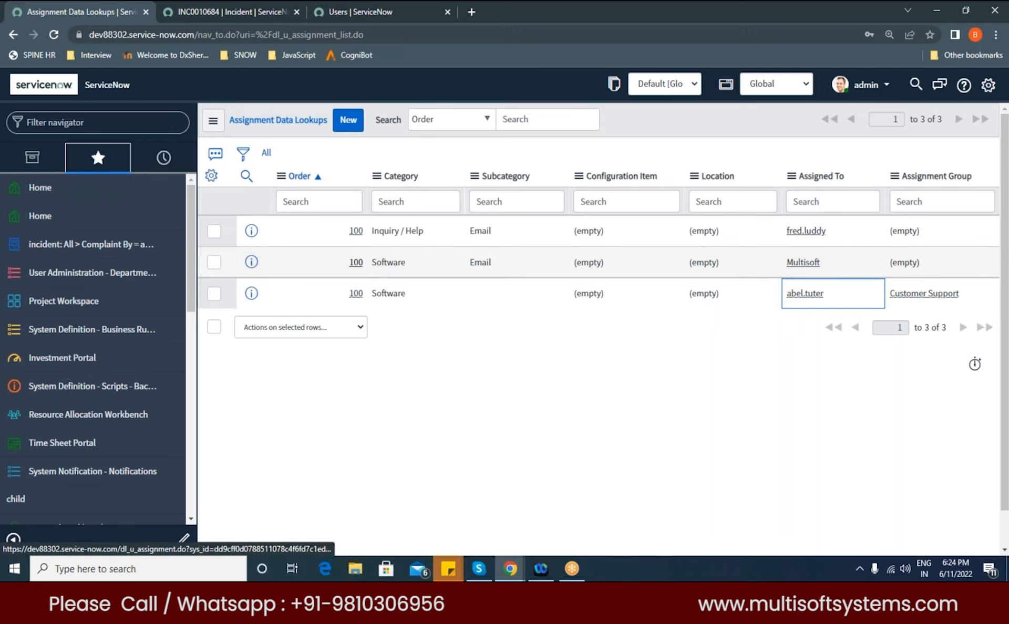
pyautogui.click(356, 263)
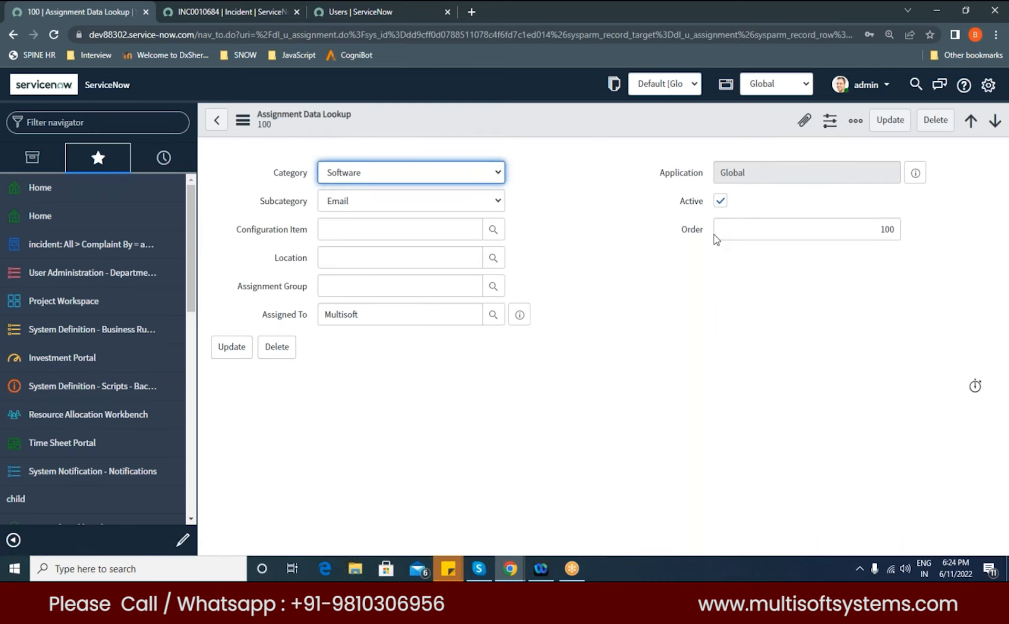
pyautogui.click(731, 309)
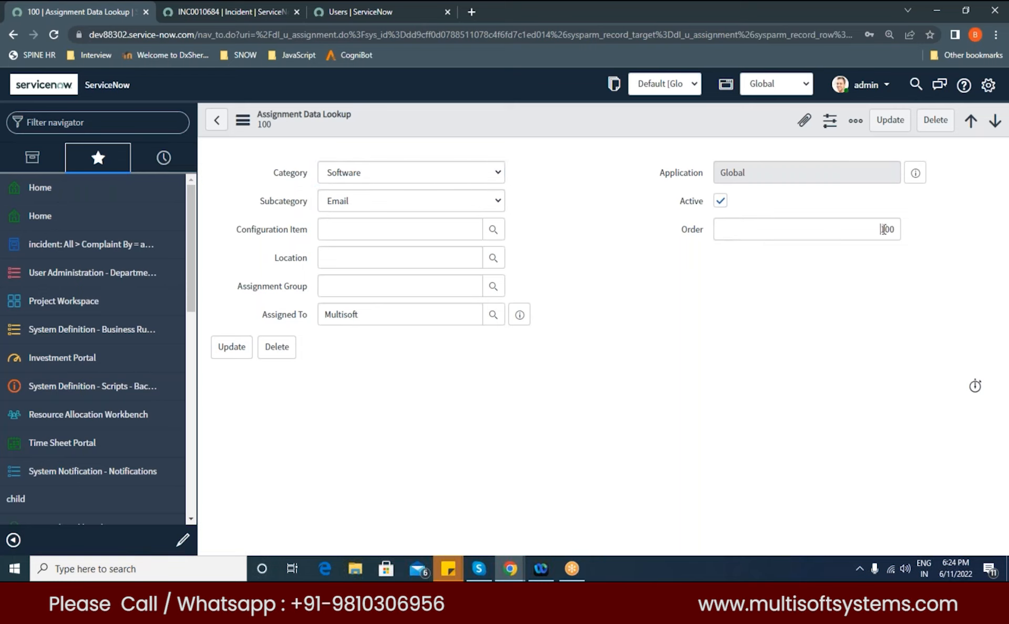
pyautogui.click(891, 120)
# - Return from the saved incident to the new incident form and reload it
pyautogui.click(213, 1)
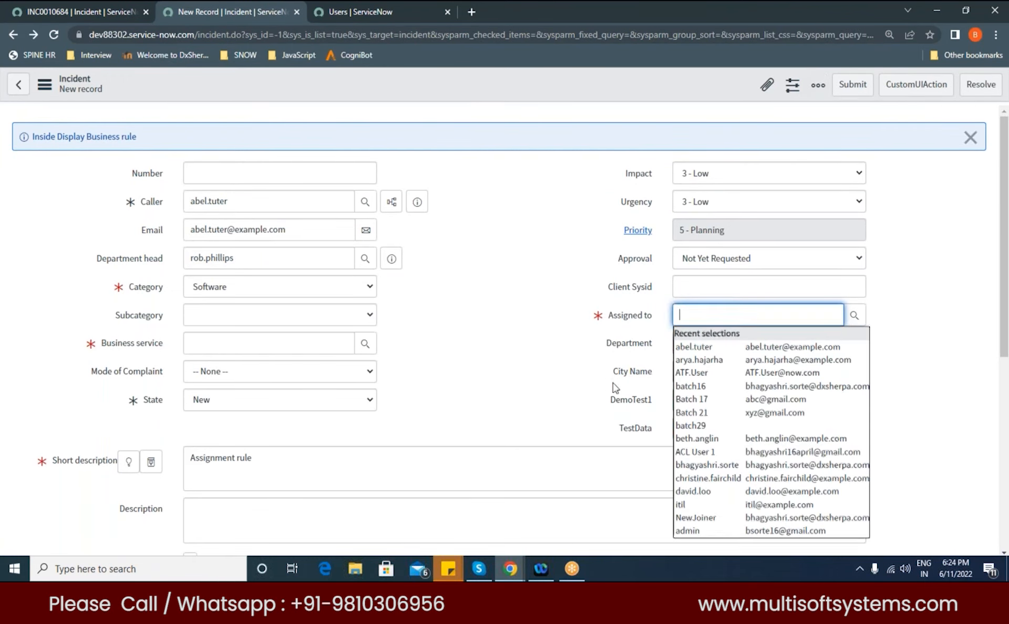
pyautogui.click(614, 386)
pyautogui.click(297, 317)
pyautogui.click(237, 335)
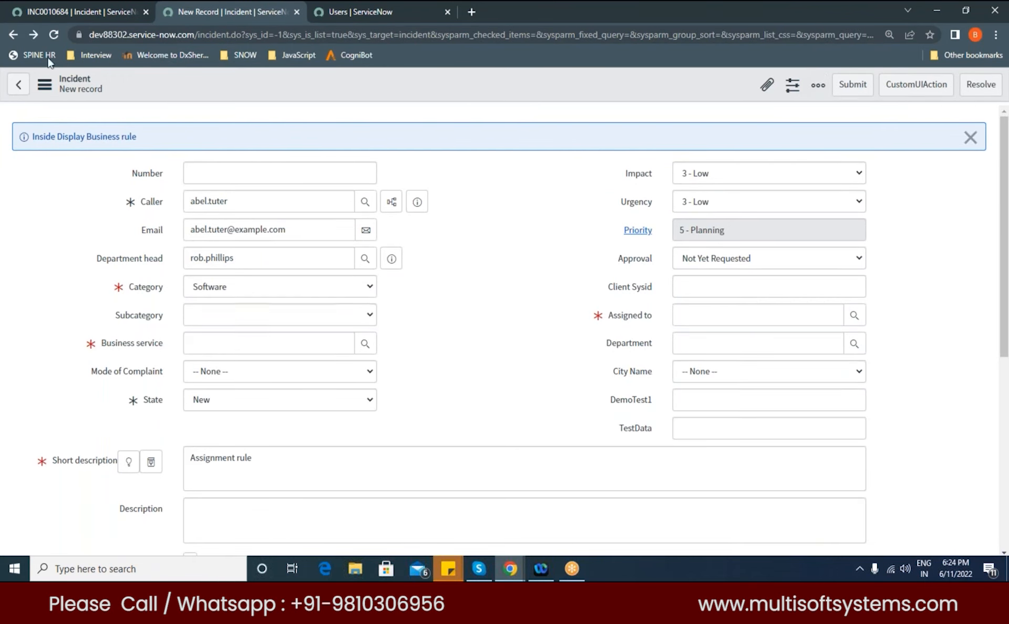
pyautogui.click(54, 34)
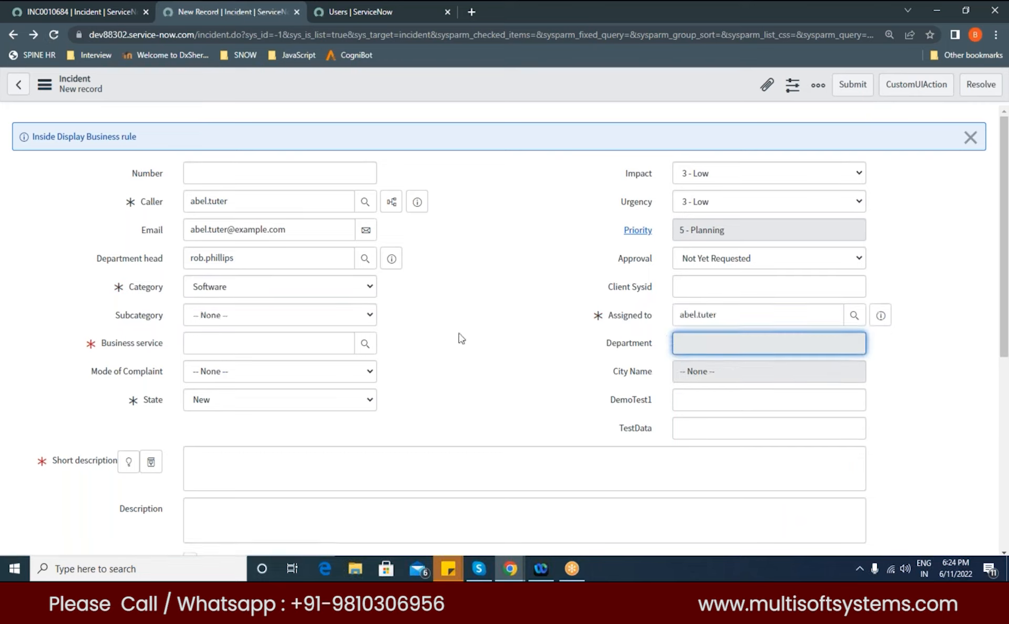
# - Set the new incident's subcategory to Email and its business service to SAP Enterprise Services
pyautogui.click(321, 322)
pyautogui.click(289, 345)
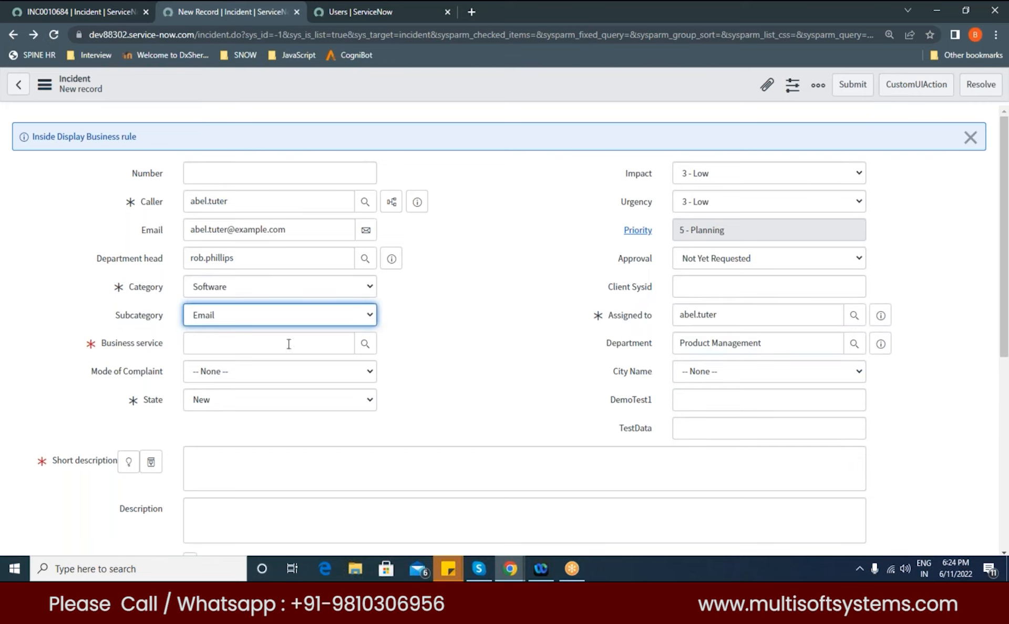
pyautogui.click(365, 344)
pyautogui.click(84, 423)
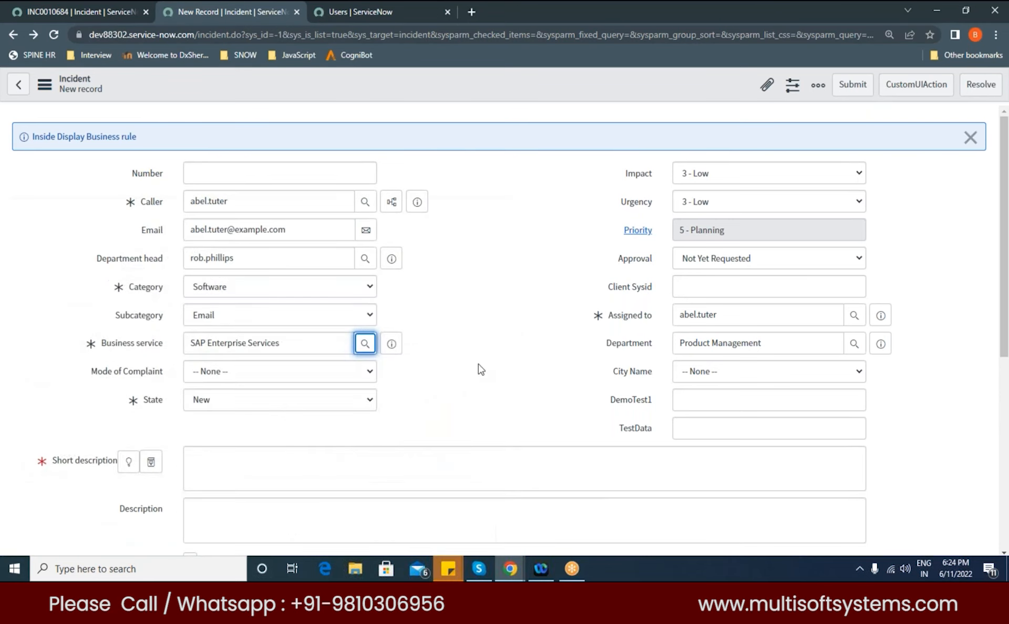
# - Enter "Test" as the incident's short description and save the incident, accepting the alert
pyautogui.click(216, 469)
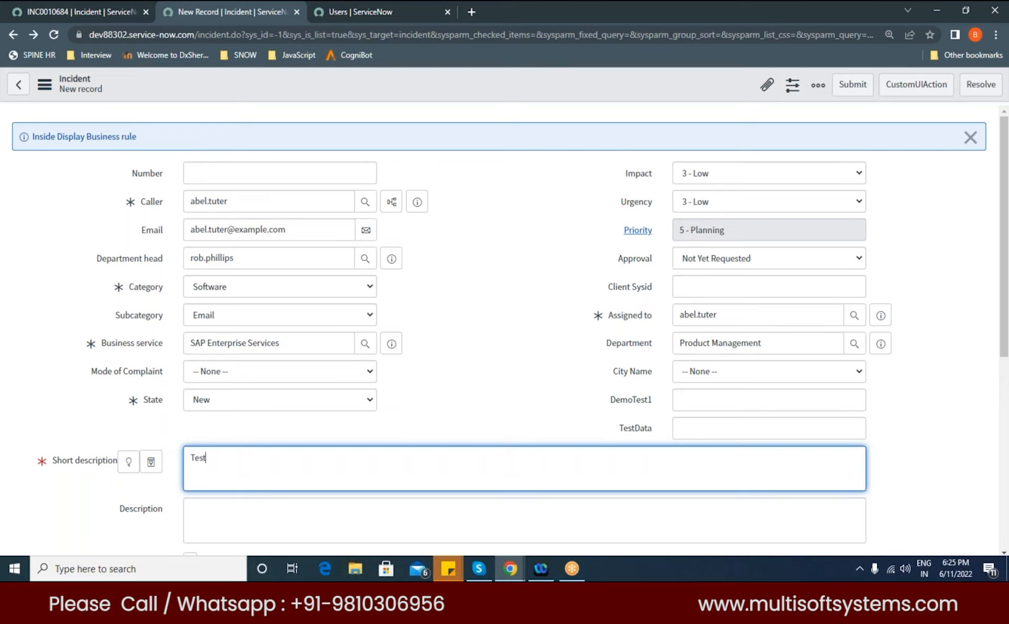
pyautogui.rightClick(390, 92)
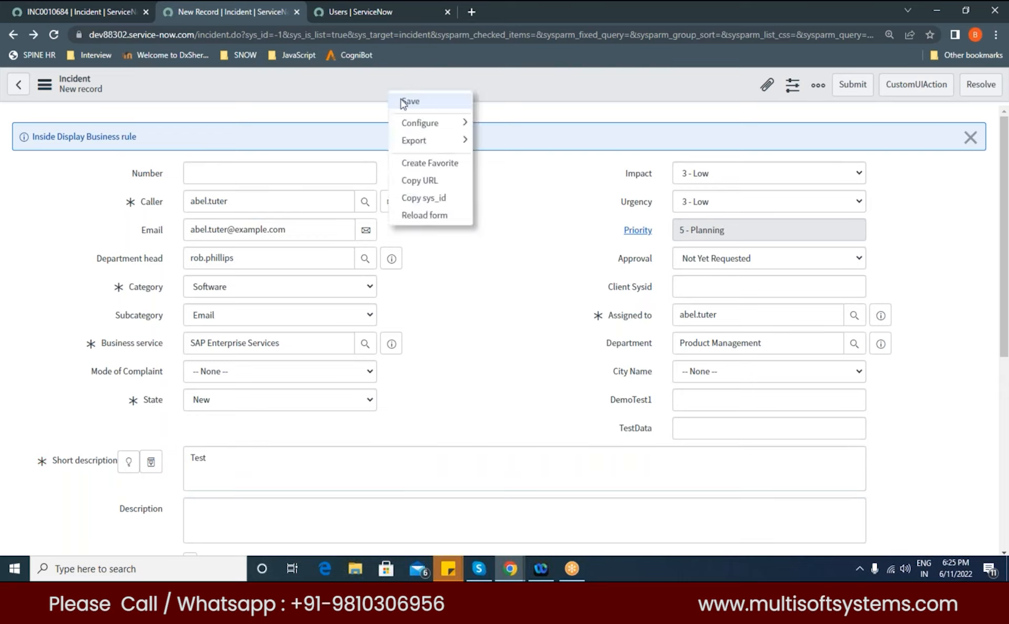
pyautogui.click(404, 102)
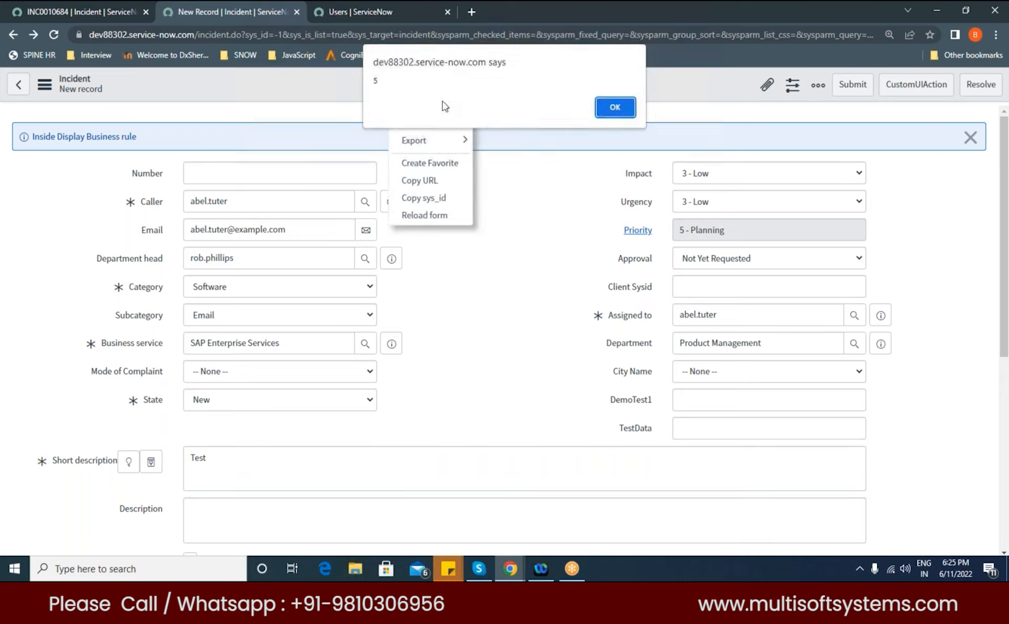
pyautogui.click(610, 106)
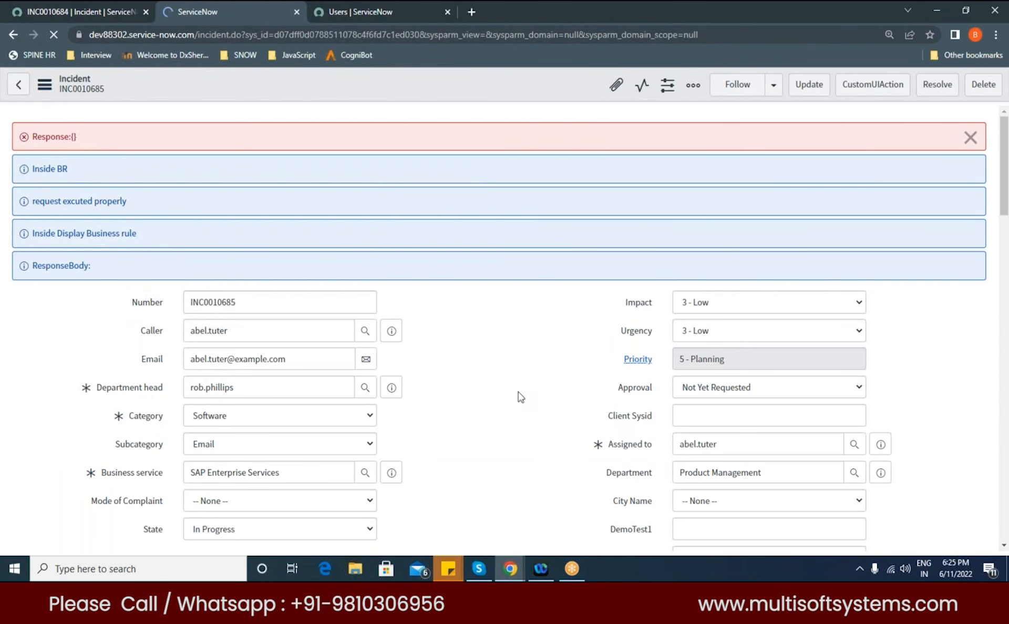
# - Return to the Assignment Data Lookups list and compare the rules' order and assignees with the saved incident's assignee
pyautogui.click(78, 2)
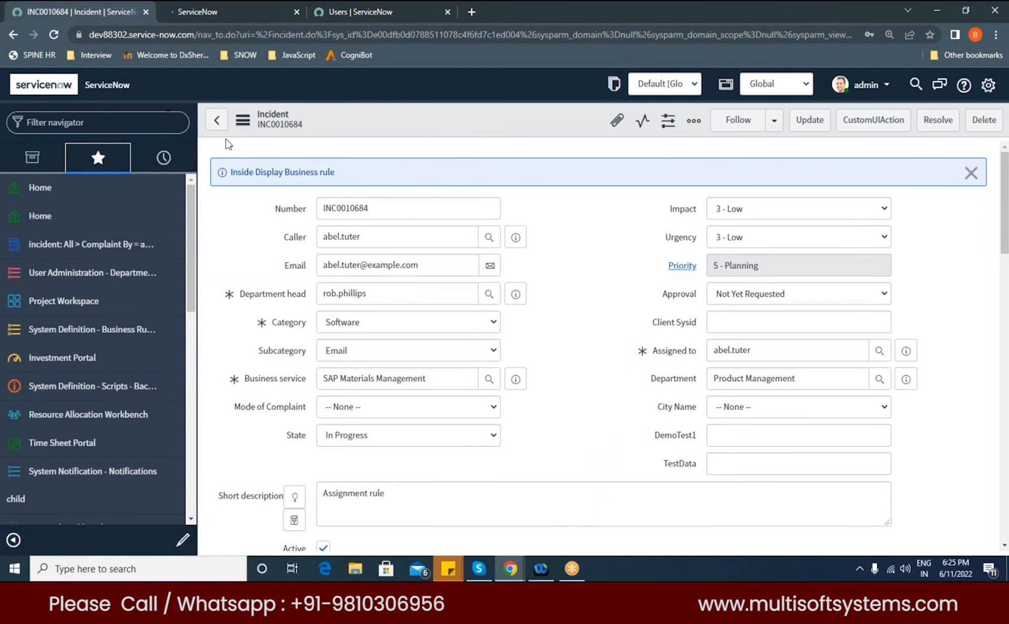
pyautogui.click(12, 34)
pyautogui.click(12, 35)
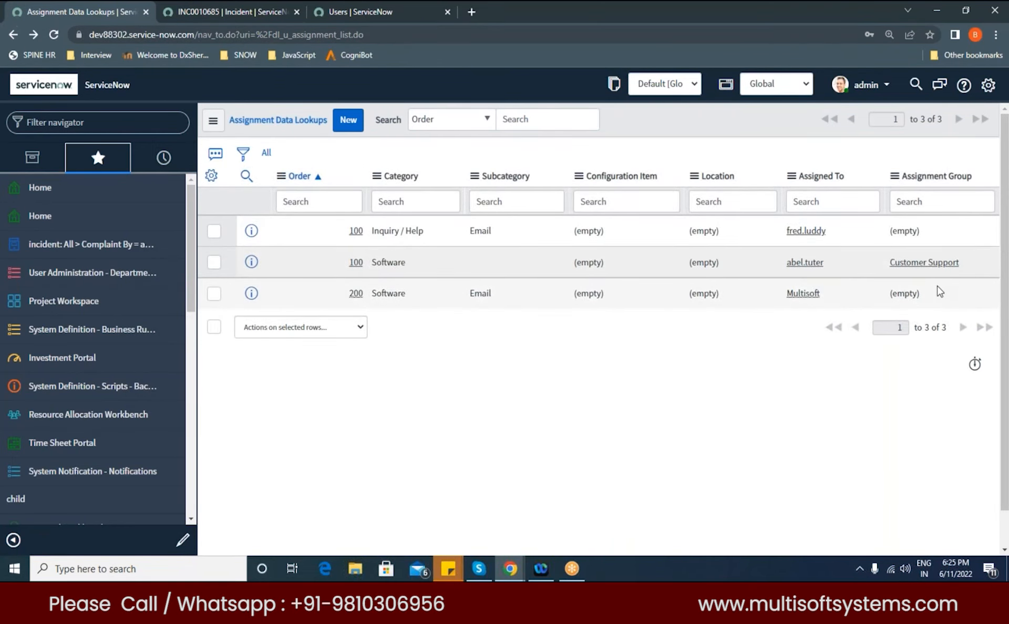
pyautogui.click(238, 11)
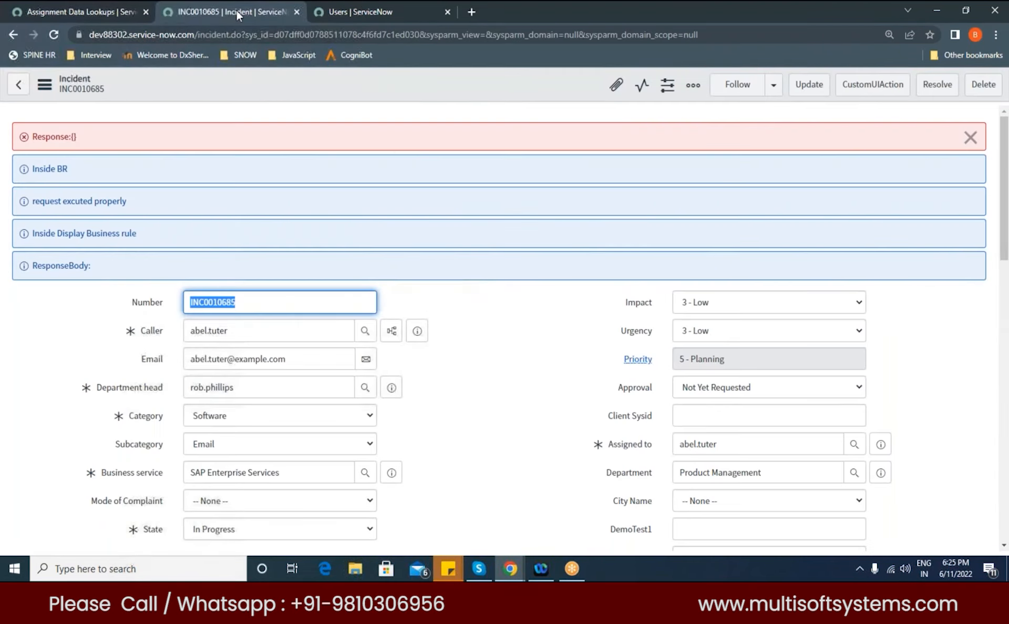
pyautogui.scroll(-2, 516, 447)
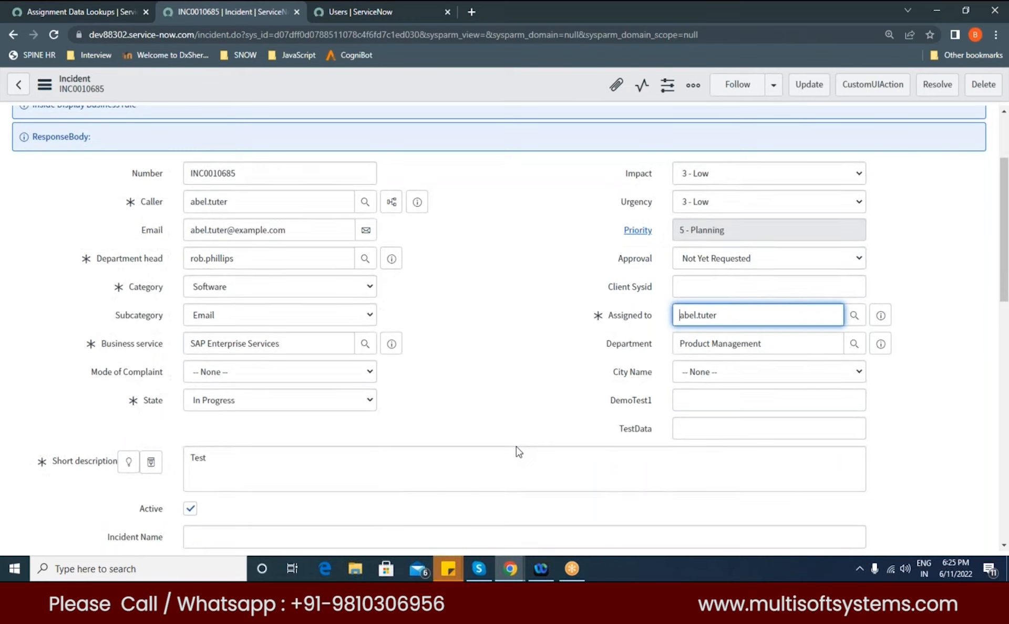
pyautogui.click(530, 372)
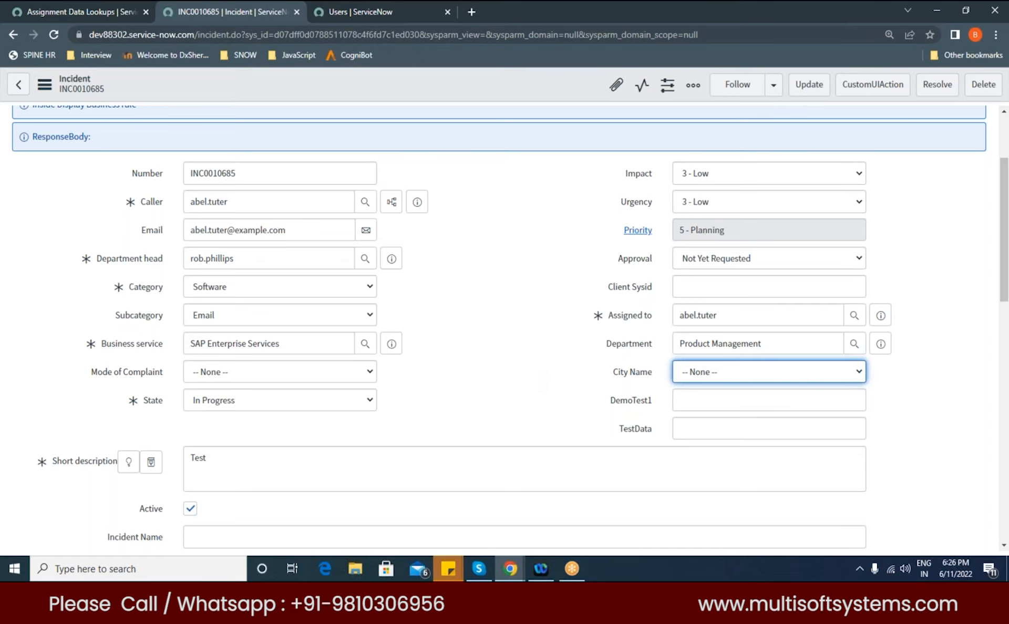
pyautogui.click(535, 333)
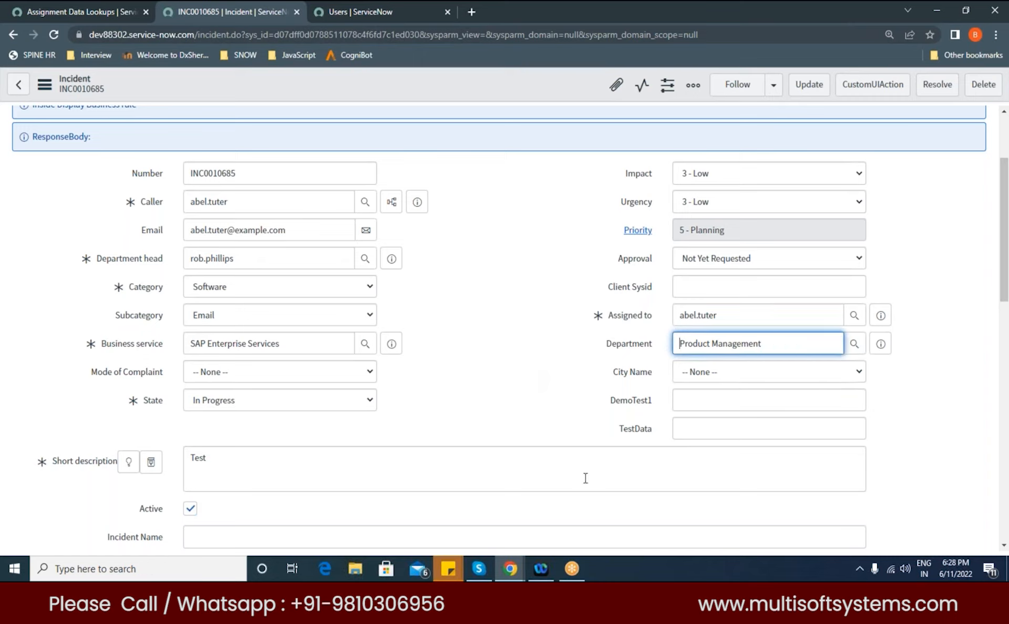